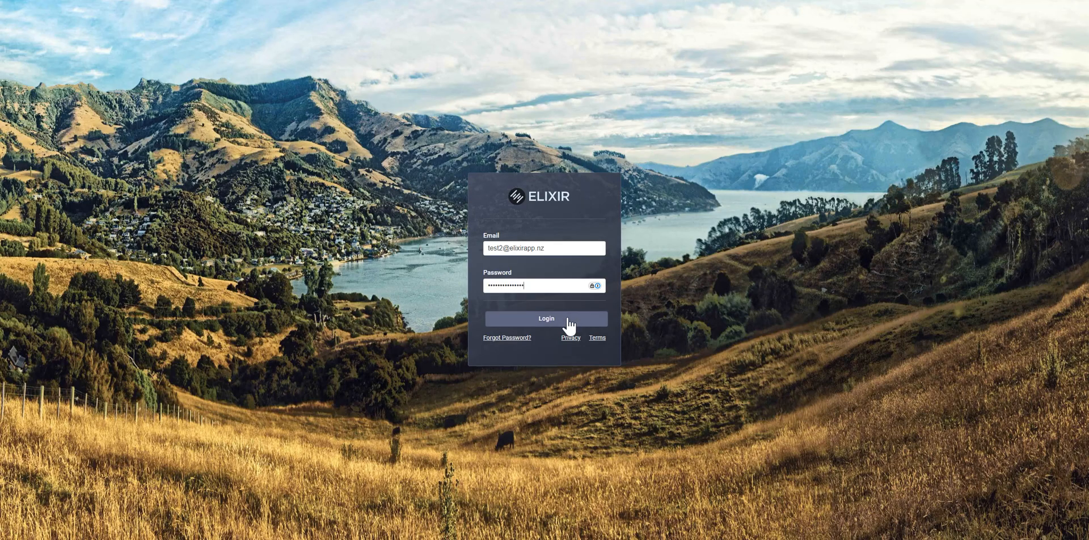
Log in to the practice account and view the day's appointment calendar through the afternoon
{"action": "left_click", "coordinate": [567, 318]}
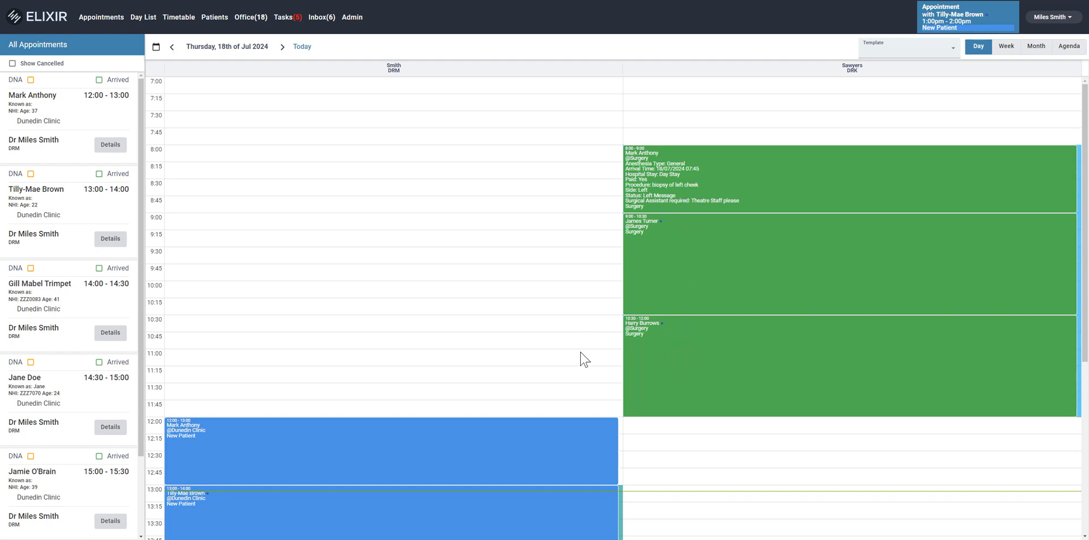
{"action": "scroll", "coordinate": [580, 352], "scroll_direction": "down", "scroll_amount": 3}
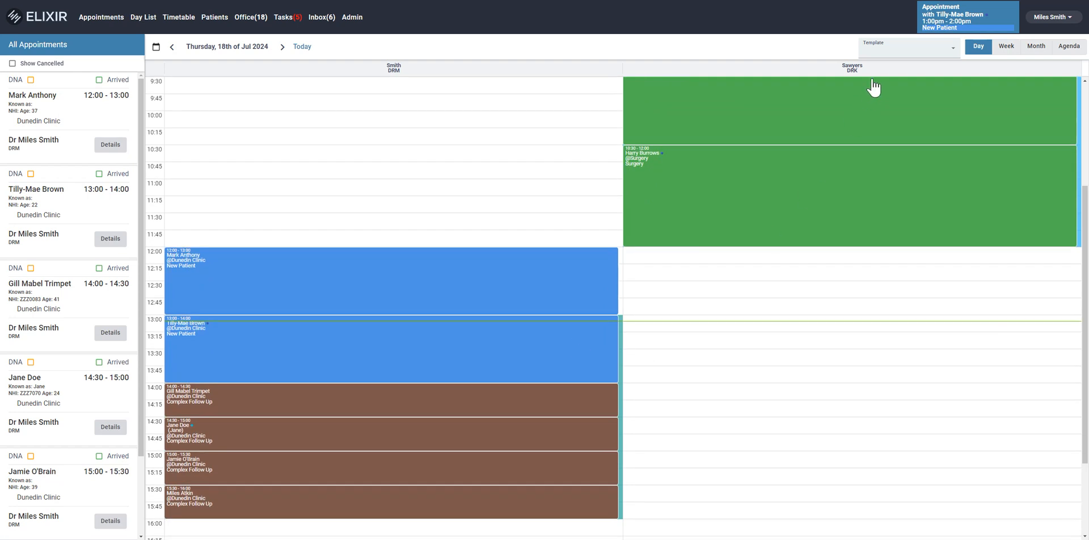
Switch the 1:00pm–2:00pm appointment's status to arrived, to did not arrive, and back to arrived
{"action": "left_click", "coordinate": [975, 33]}
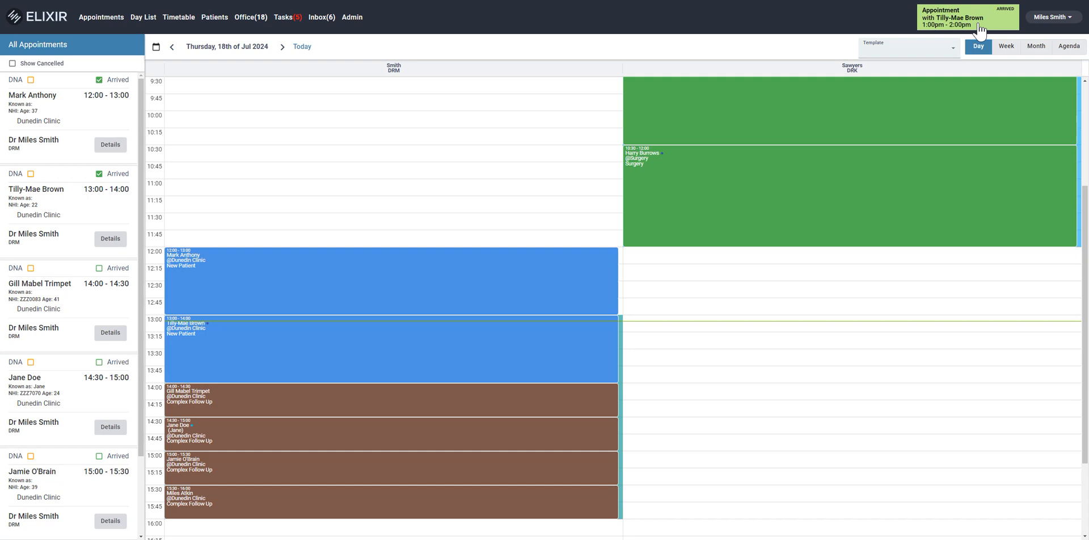
{"action": "left_click", "coordinate": [979, 29]}
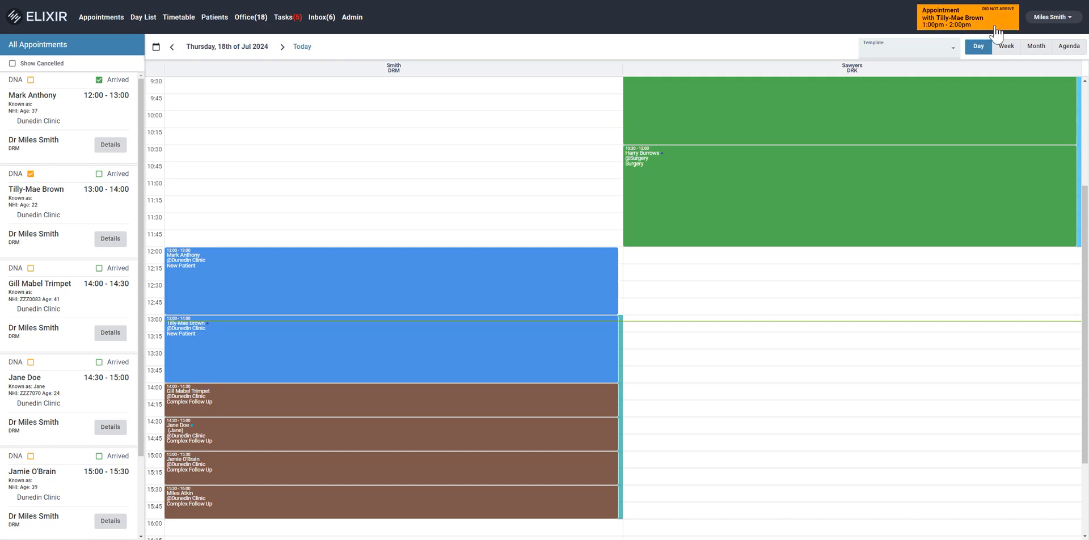
{"action": "left_click", "coordinate": [989, 33]}
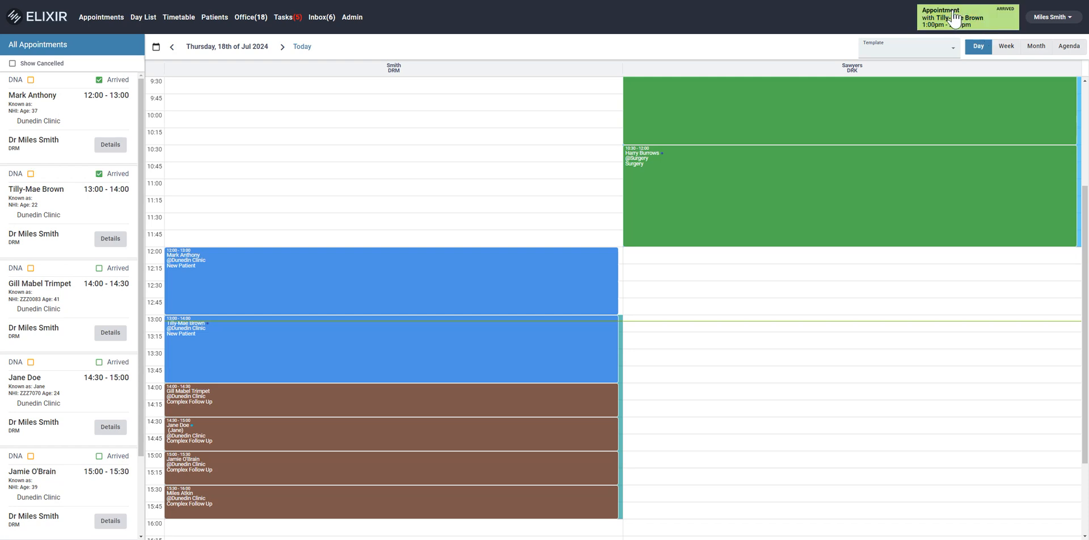
Dismiss the arrived 1:00pm appointment from the list of upcoming appointment reminders
{"action": "left_click", "coordinate": [955, 19]}
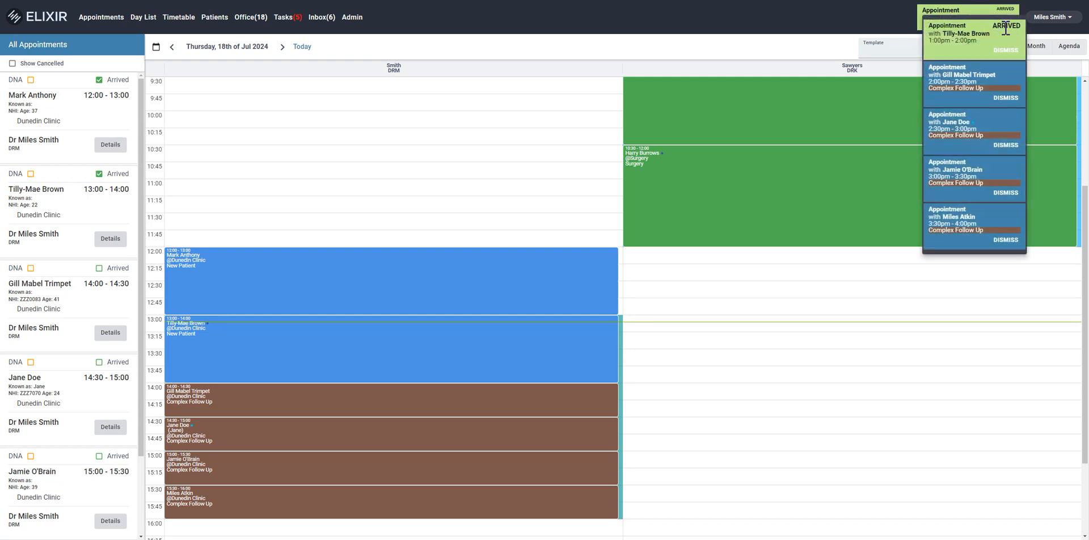
{"action": "left_click", "coordinate": [1007, 57]}
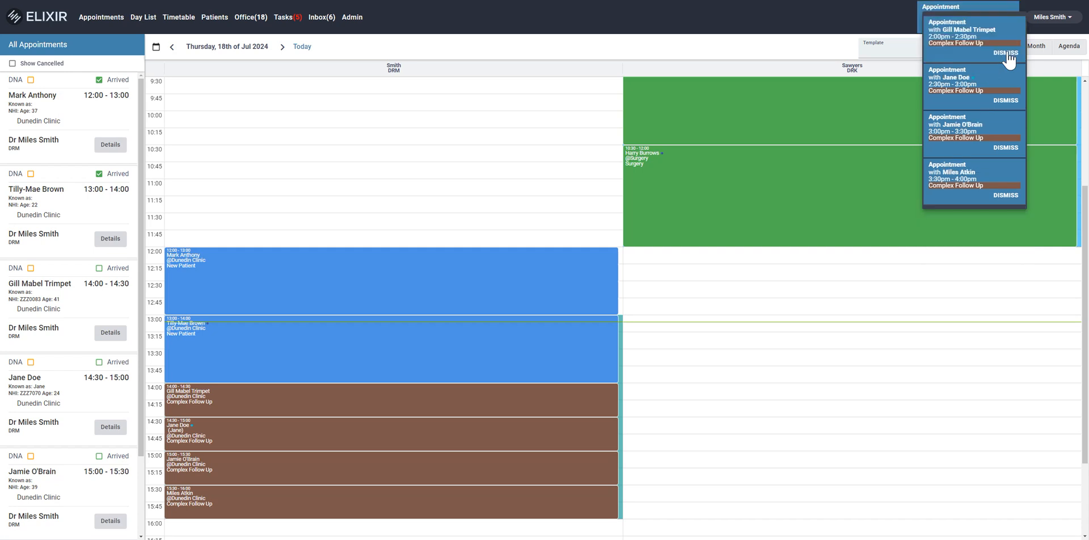
{"action": "left_click", "coordinate": [859, 35]}
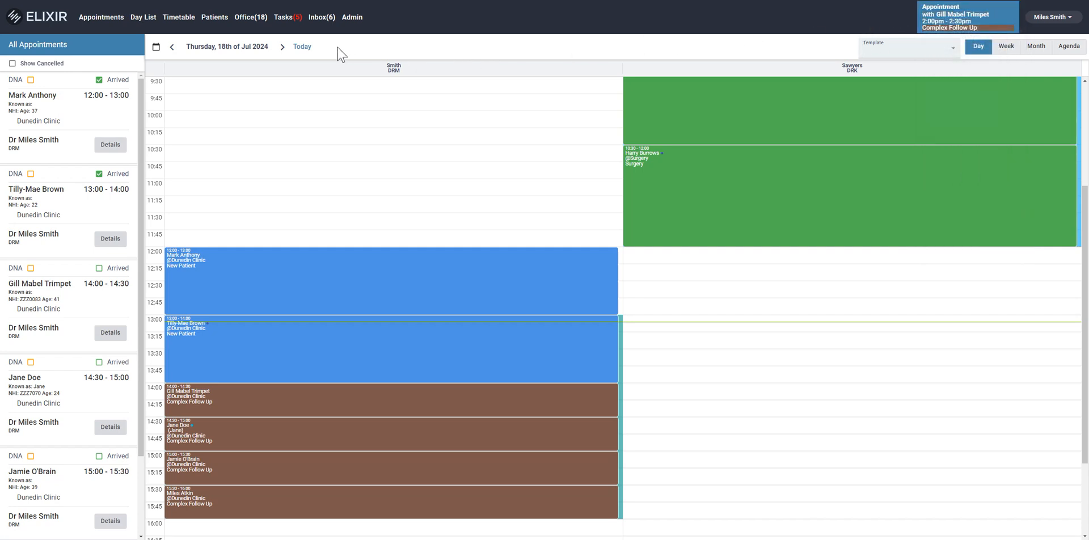
Open the patient notes of the 13:00 new patient from the Day List
{"action": "left_click", "coordinate": [147, 25]}
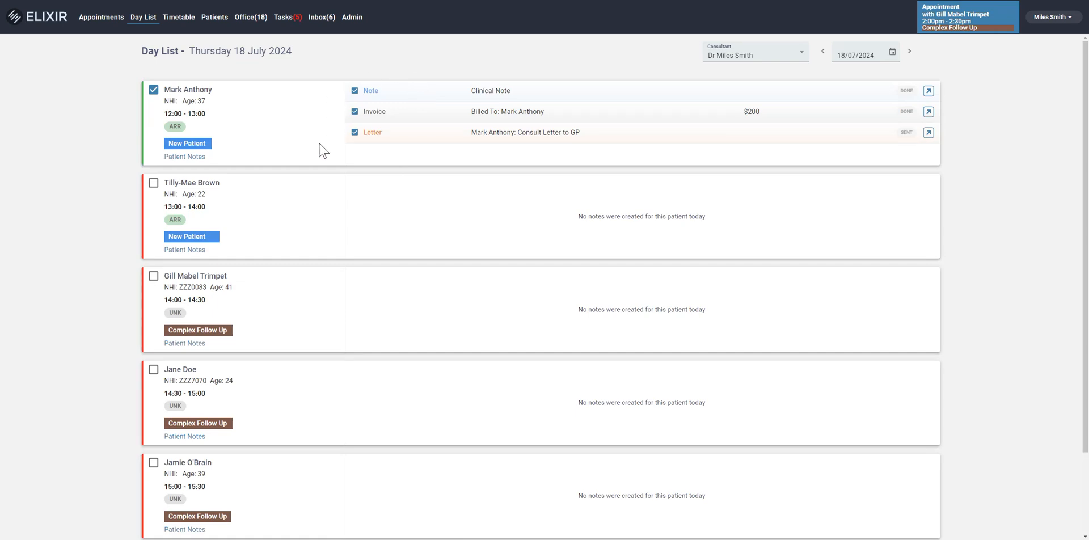
{"action": "left_click", "coordinate": [187, 250]}
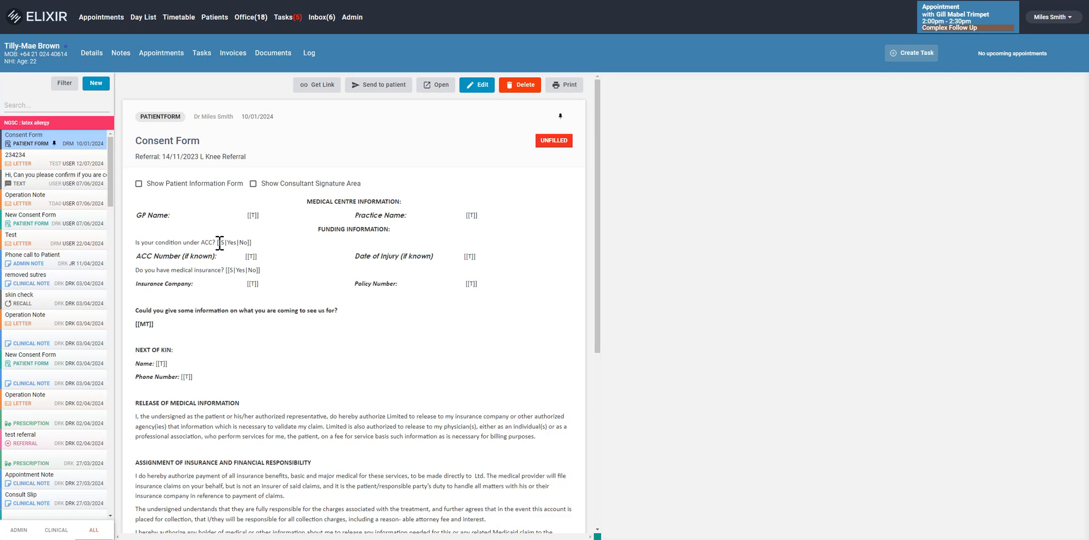
Examine the patient's allergy alert and existing records, including letter 234234, the skin check recall and the New Consent Forms
{"action": "triple_click", "coordinate": [30, 123]}
{"action": "left_click", "coordinate": [69, 120]}
{"action": "left_click", "coordinate": [61, 160]}
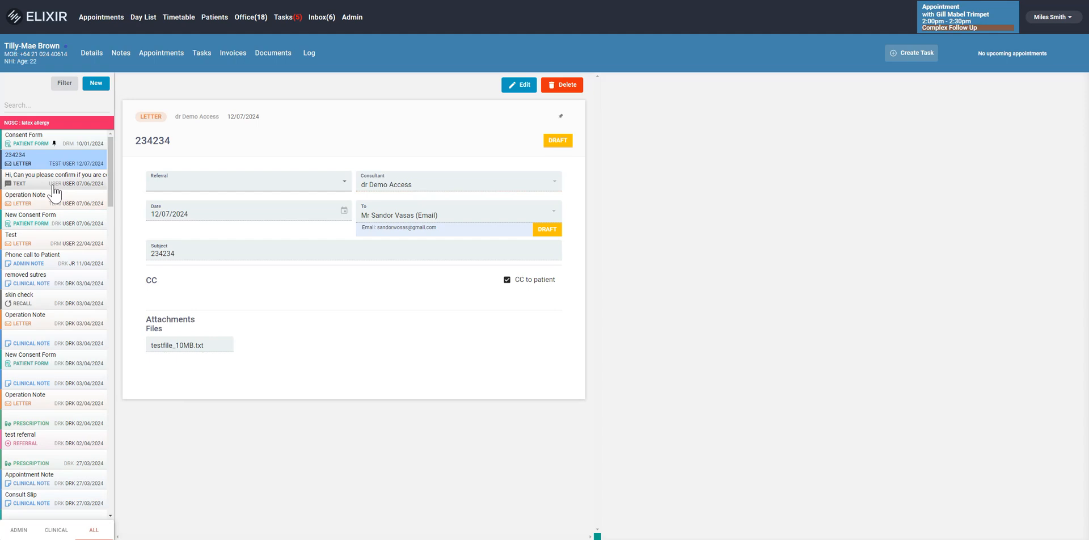
{"action": "left_click", "coordinate": [54, 187]}
{"action": "left_click", "coordinate": [46, 220]}
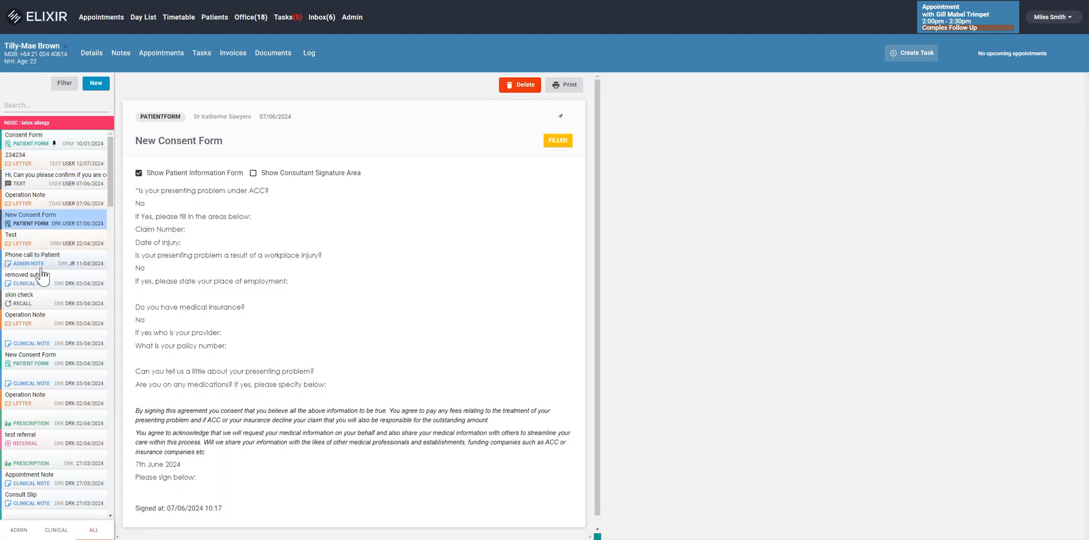
{"action": "left_click", "coordinate": [41, 299]}
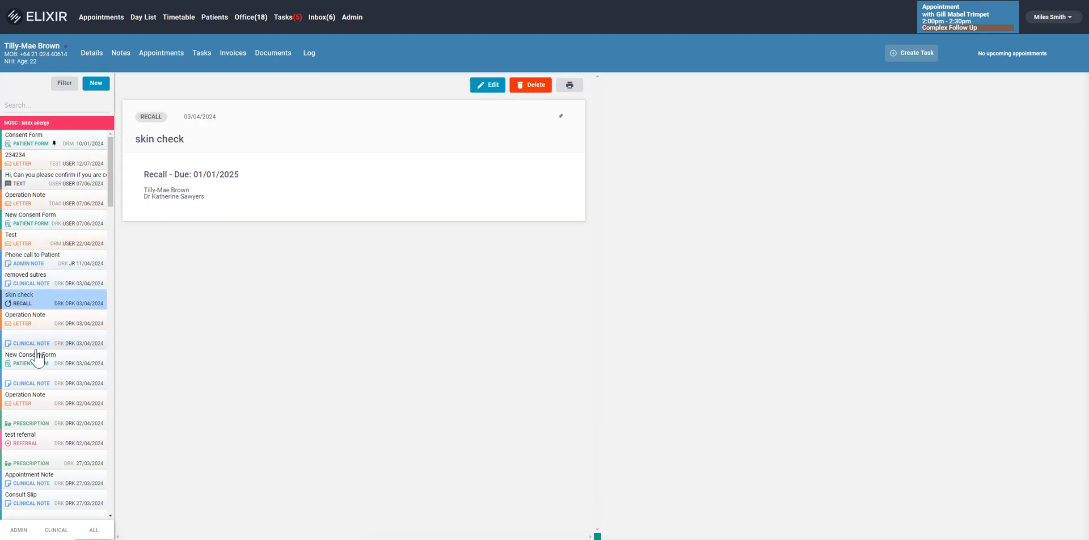
{"action": "left_click", "coordinate": [35, 354]}
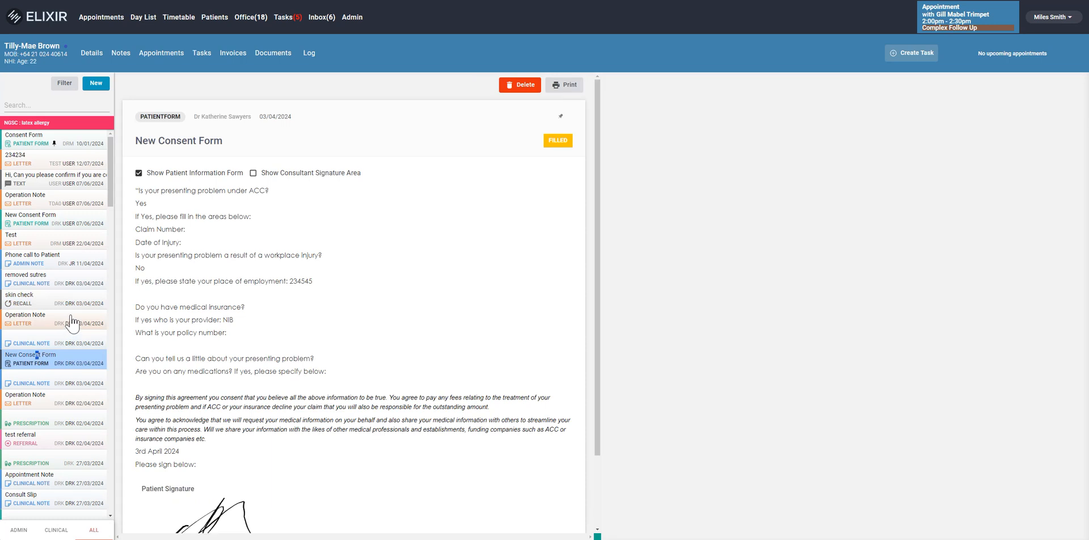
Look through the record types that can be created for the patient and view the patient's details
{"action": "left_click", "coordinate": [96, 83]}
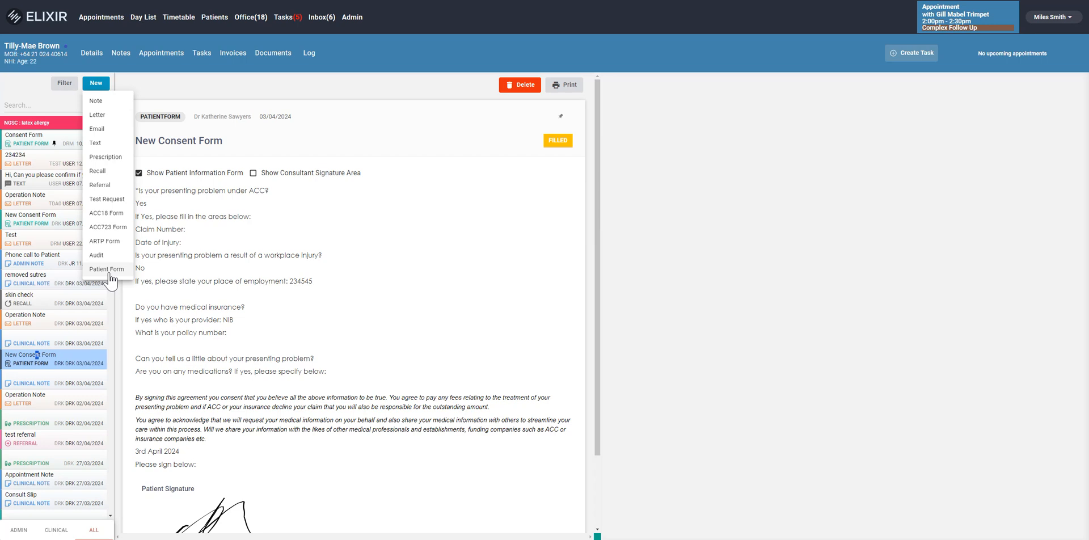
{"action": "left_click", "coordinate": [191, 232]}
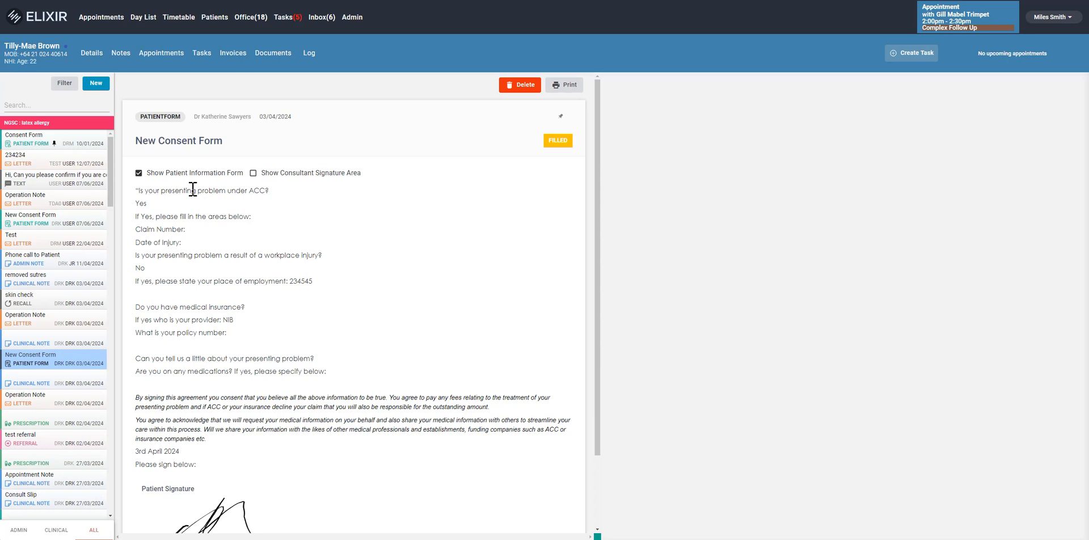
{"action": "left_click", "coordinate": [91, 56]}
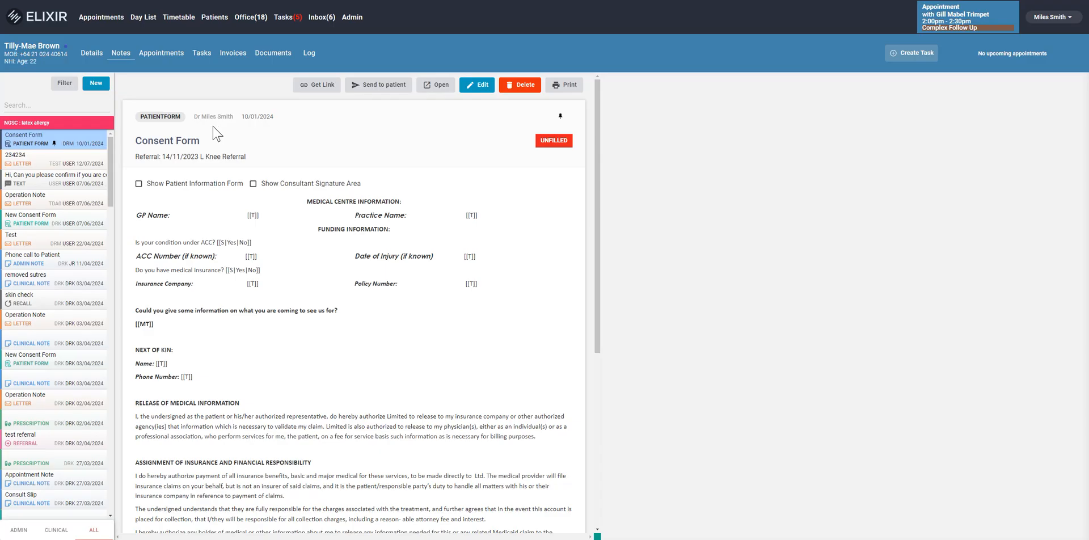
Create a clinical note titled "Clinical Note" and fill its body with the Lorem ipsum text
{"action": "left_click", "coordinate": [96, 85]}
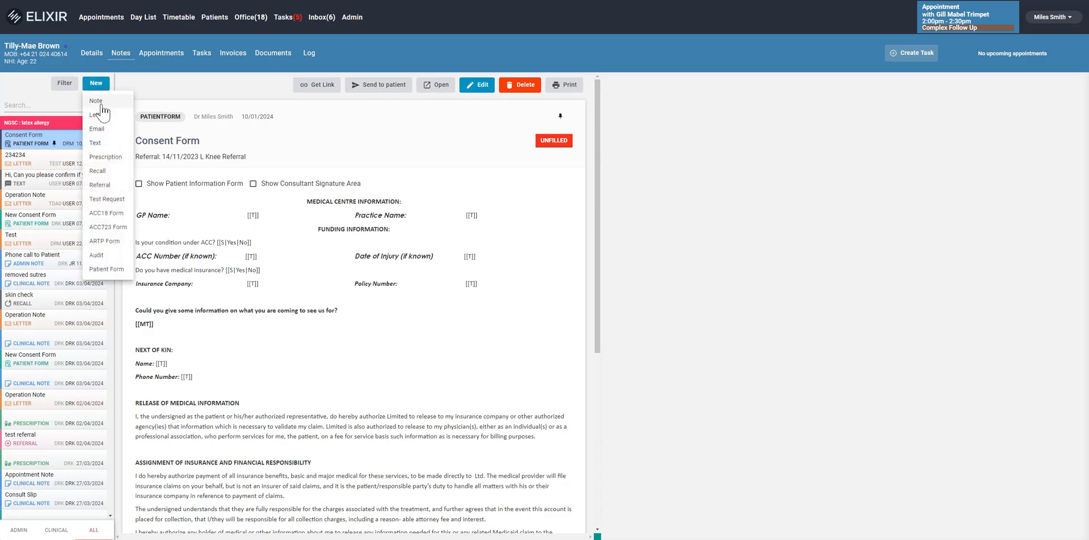
{"action": "left_click", "coordinate": [99, 102]}
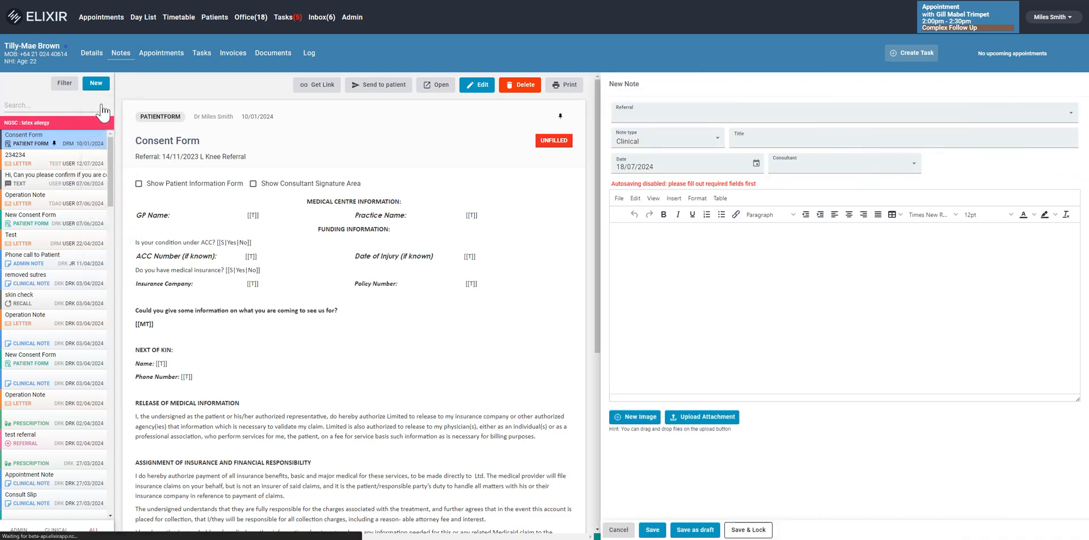
{"action": "left_click", "coordinate": [746, 140]}
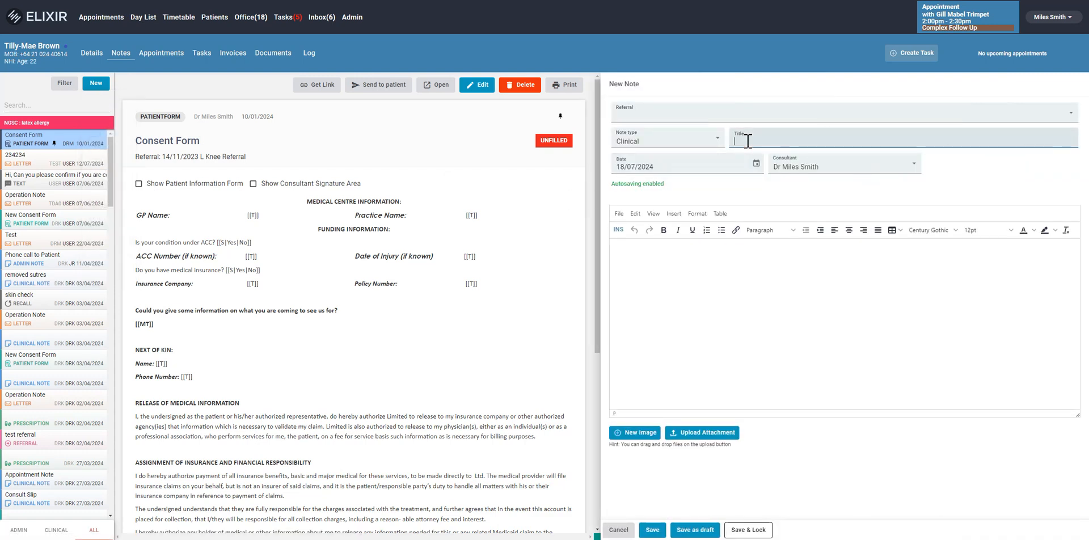
{"action": "type", "text": "Clinical No"}
{"action": "left_click", "coordinate": [775, 253]}
{"action": "type", "text": "lor"}
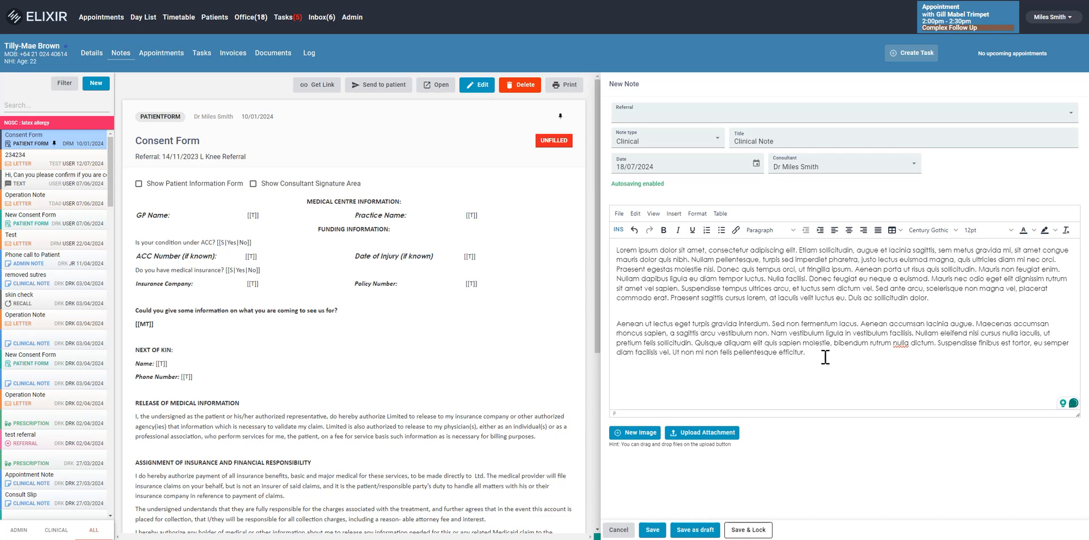
Copy "Bilateral inferior turbinoplasty" from the 07/06/2024 Operation Note letter to the end of the new clinical note and save the note
{"action": "left_click", "coordinate": [26, 184]}
{"action": "left_click", "coordinate": [25, 204]}
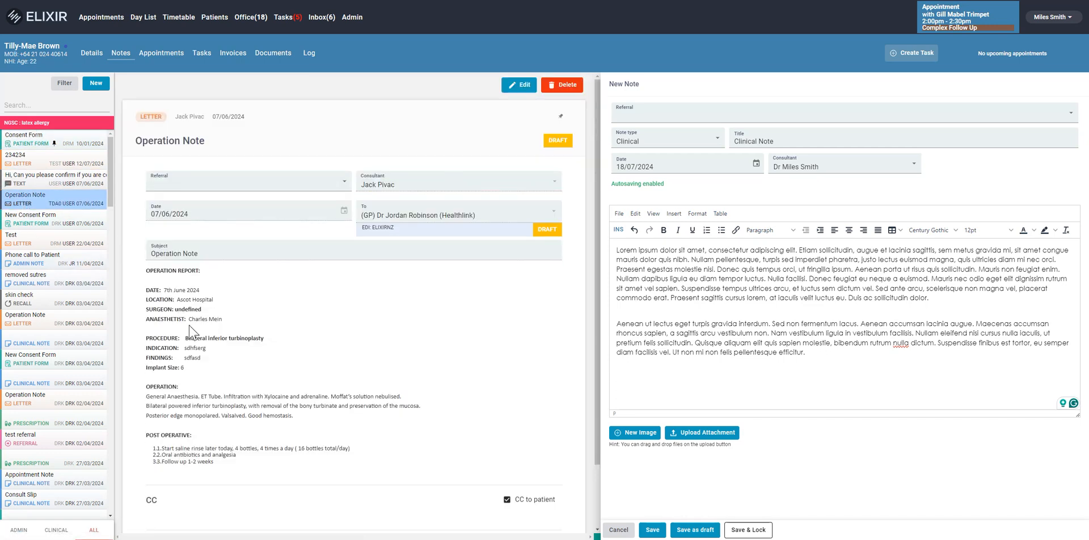
{"action": "mouse_move", "coordinate": [276, 348]}
{"action": "left_mouse_down"}
{"action": "mouse_move", "coordinate": [182, 337]}
{"action": "mouse_move", "coordinate": [263, 338]}
{"action": "left_mouse_up"}
{"action": "key", "text": "ctrl+c"}
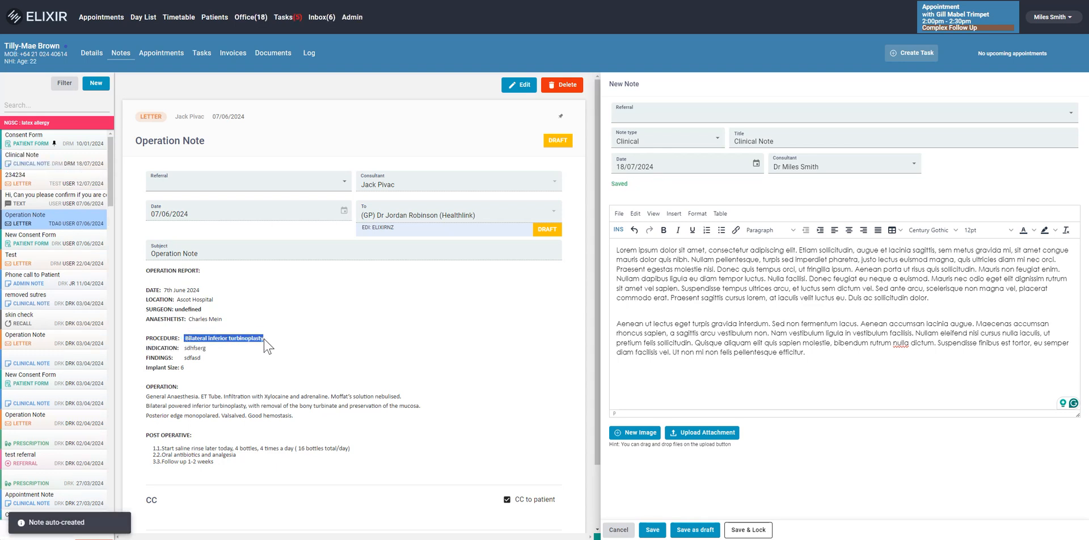
{"action": "left_click", "coordinate": [660, 373]}
{"action": "key", "text": "ctrl+v"}
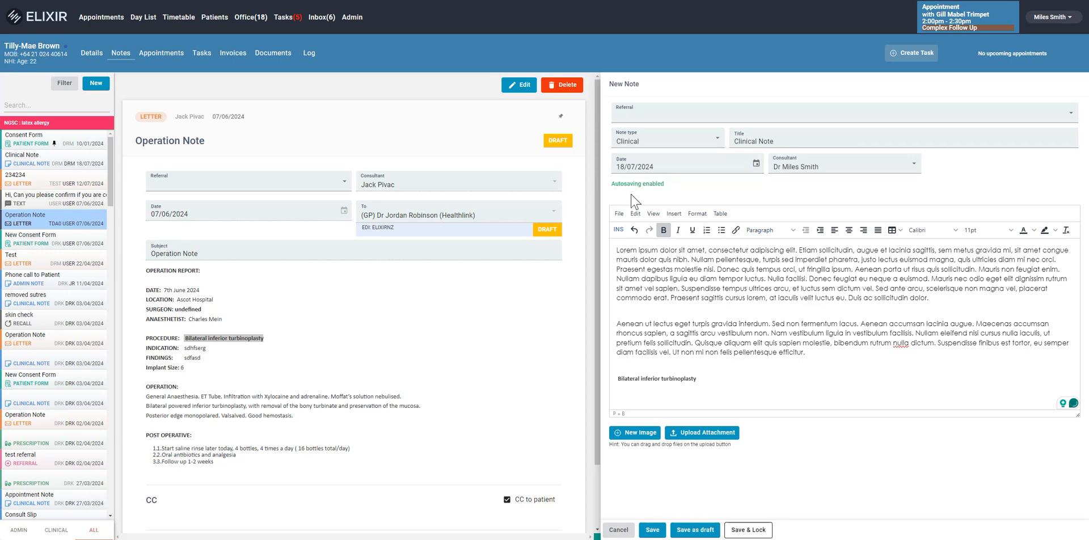
{"action": "left_click", "coordinate": [652, 529]}
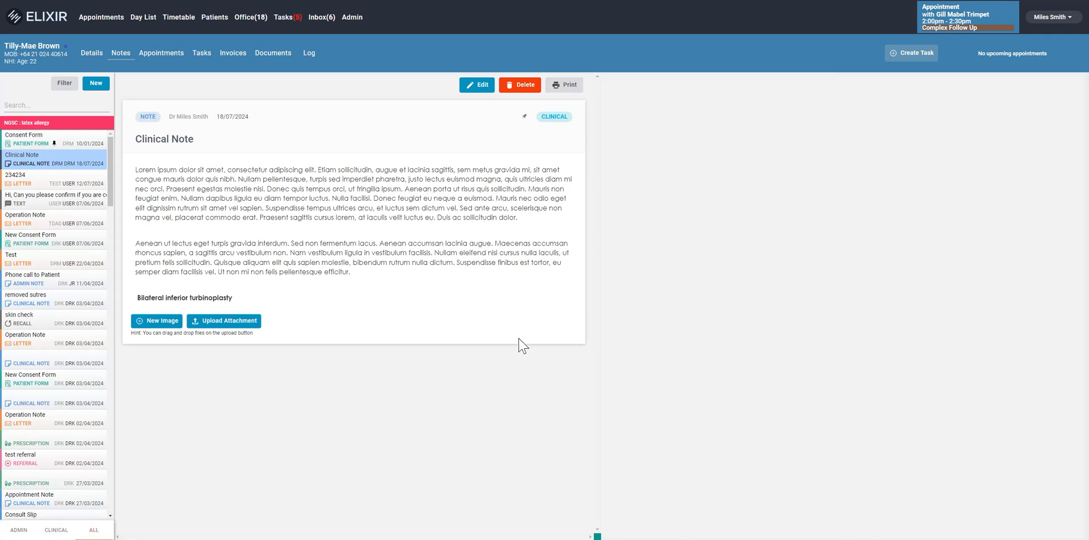
Edit the saved clinical note to replace "Bilateral" with "Right" in the procedure line and save it
{"action": "left_click", "coordinate": [479, 87]}
{"action": "left_click", "coordinate": [723, 391]}
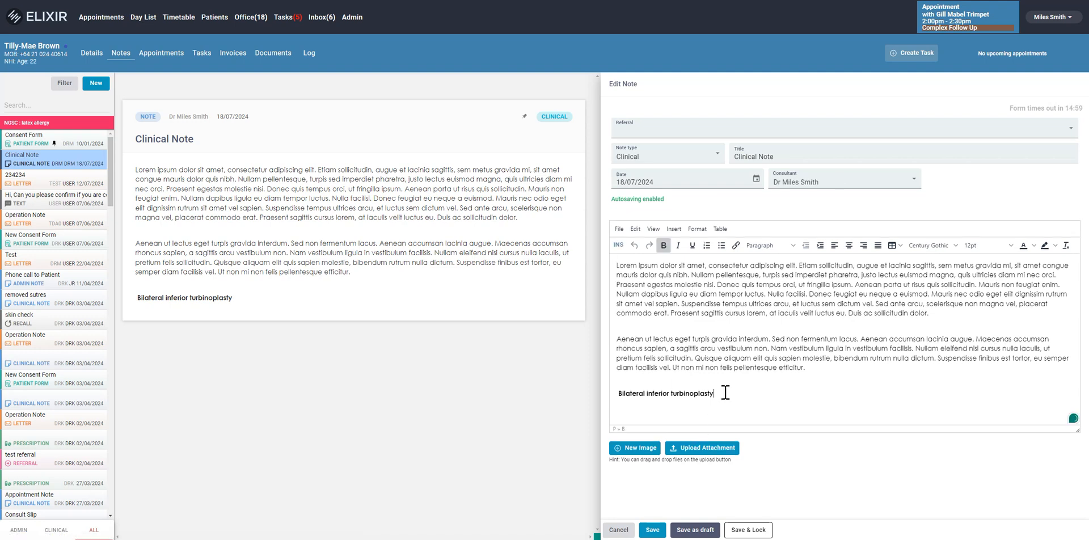
{"action": "double_click", "coordinate": [631, 392]}
{"action": "type", "text": "Right"}
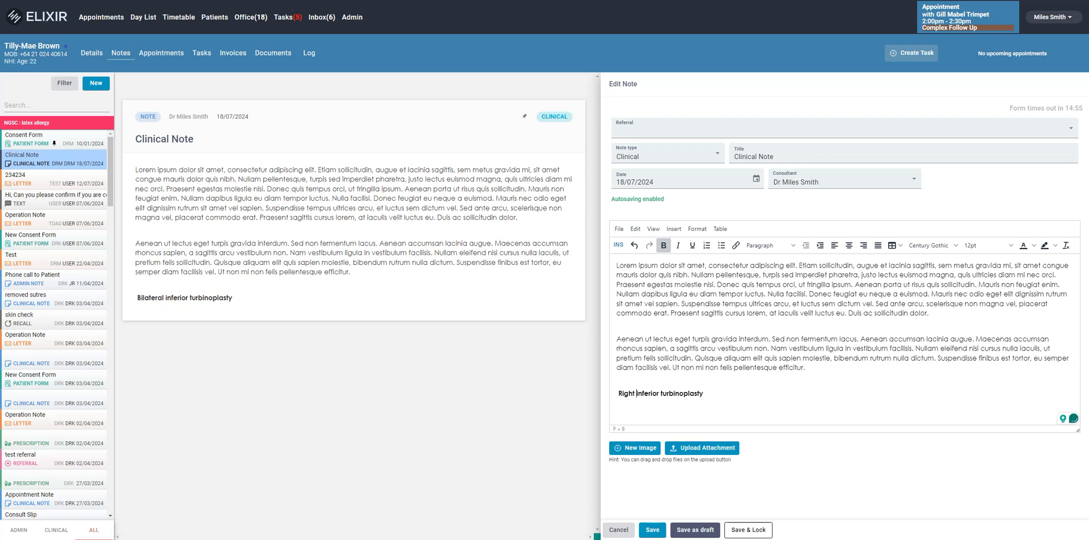
{"action": "left_click", "coordinate": [652, 529]}
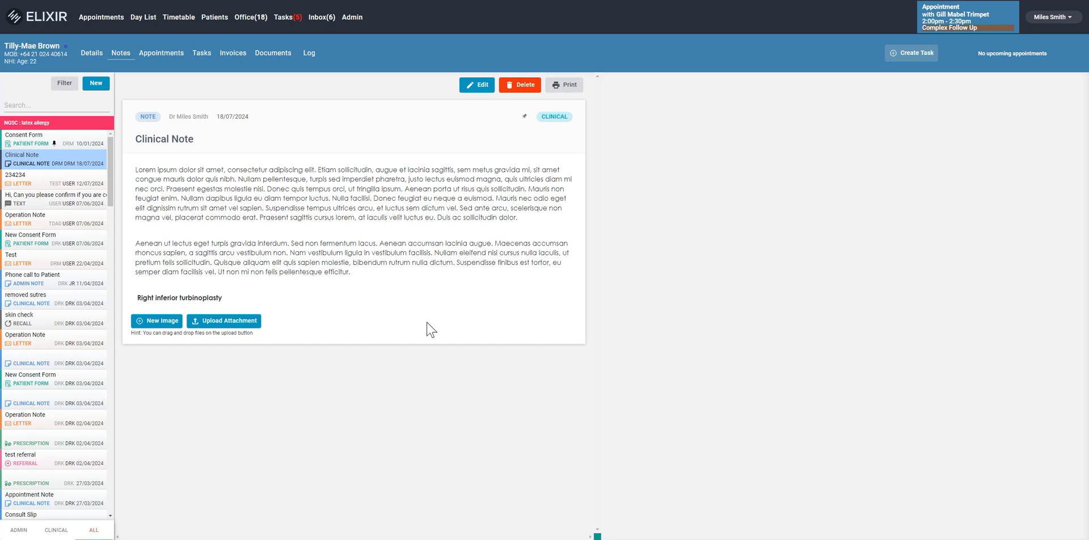
Start a new prescription for the patient and add ibuprofen 200 mg tablet as its medication item
{"action": "left_click", "coordinate": [96, 84]}
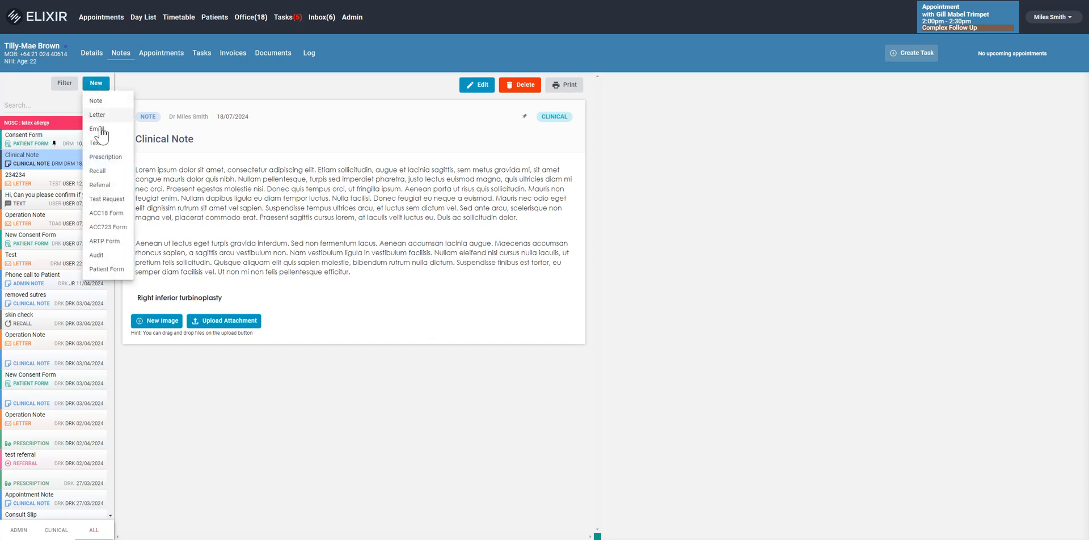
{"action": "left_click", "coordinate": [104, 158]}
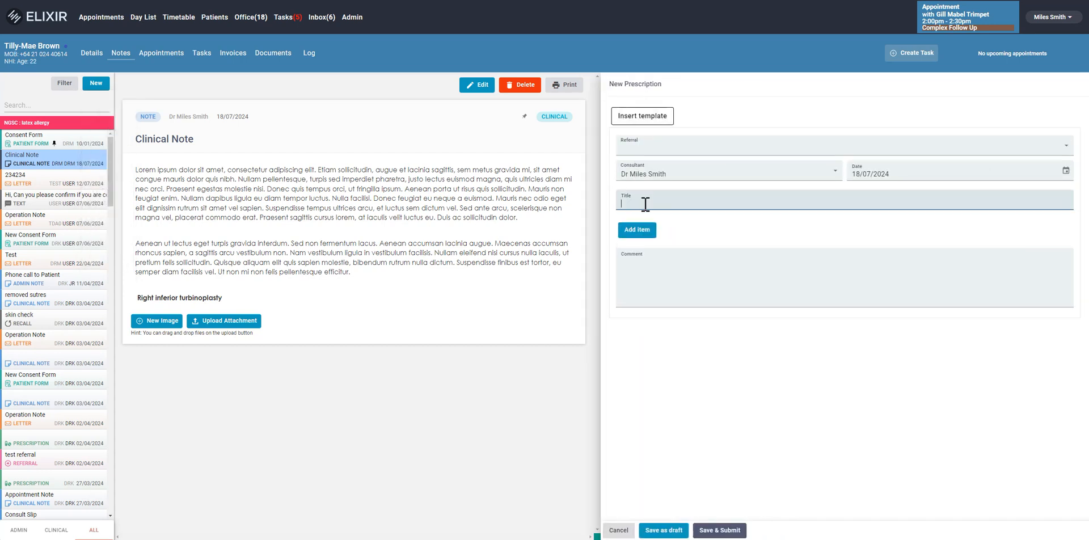
{"action": "left_click", "coordinate": [643, 235]}
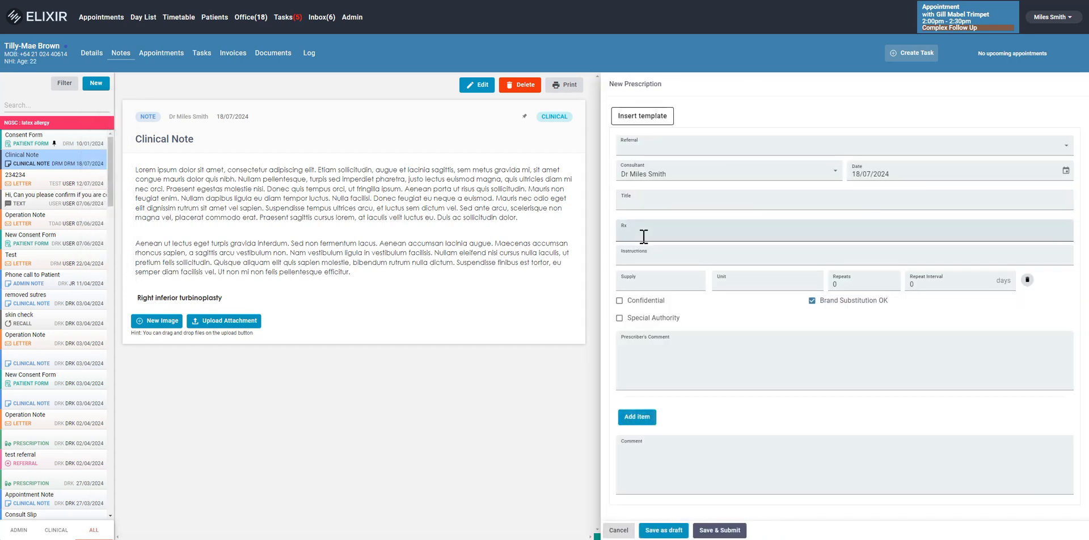
{"action": "left_click", "coordinate": [643, 234]}
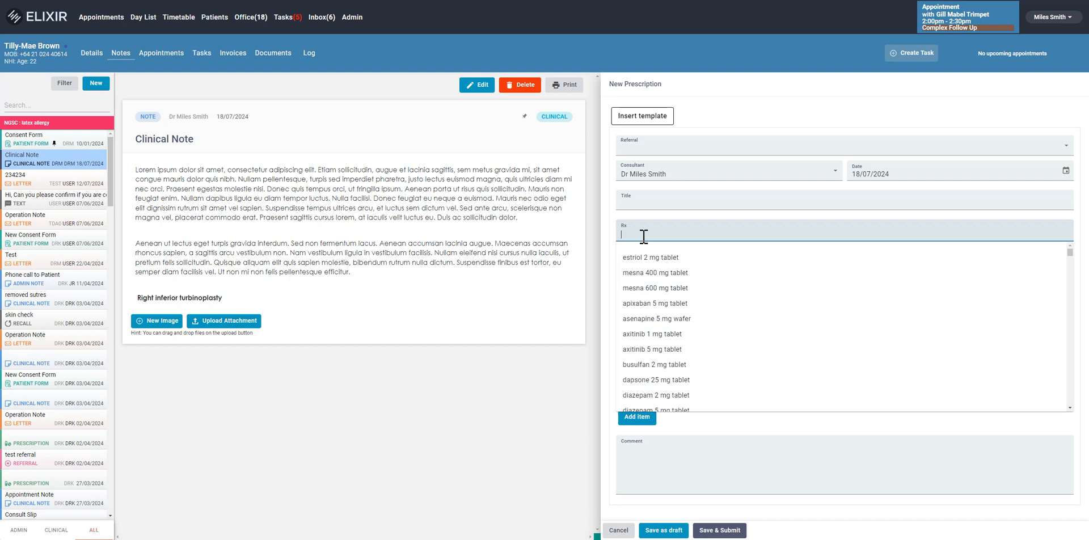
{"action": "type", "text": "Ibu"}
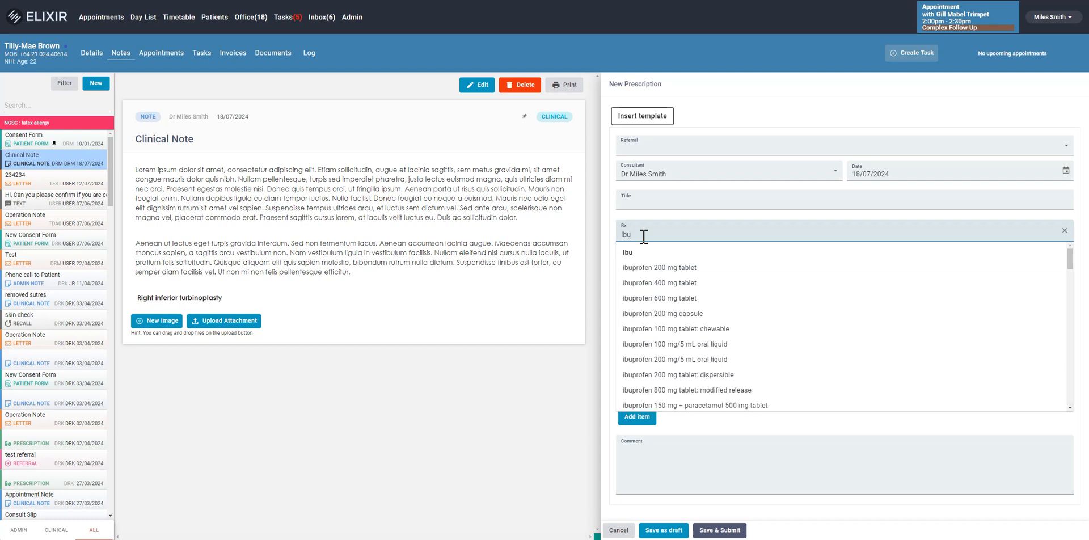
{"action": "key", "text": "Down"}
{"action": "key", "text": "Down"}
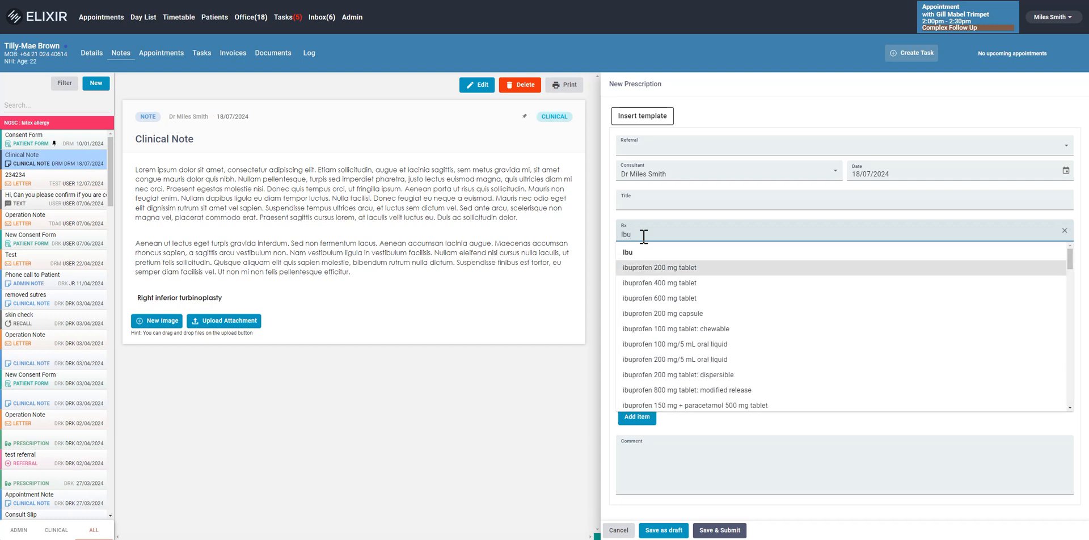
{"action": "key", "text": "Return"}
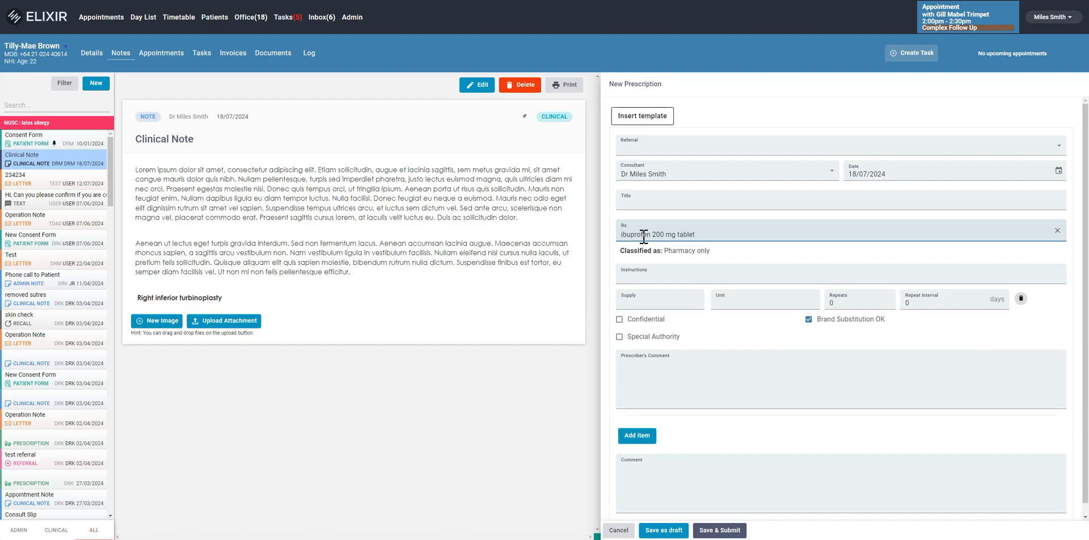
Try to replace the ibuprofen item with the free-text medication "This is a new medication"
{"action": "key", "text": "ctrl+a"}
{"action": "key", "text": "BackSpace"}
{"action": "type", "text": "This is a new medication"}
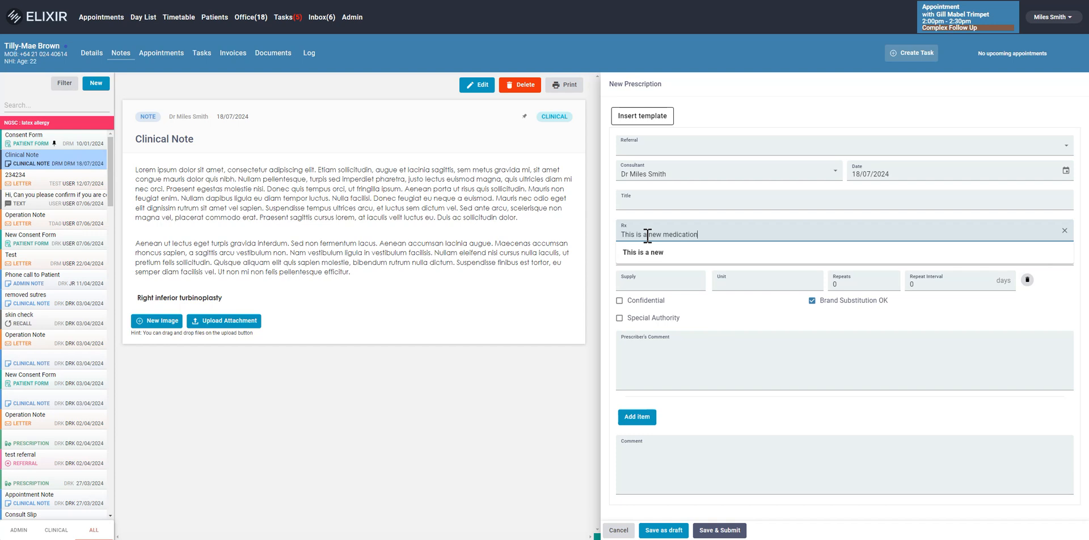
{"action": "left_click", "coordinate": [669, 253]}
Give the ibuprofen item the instructions "take one to two tablets three time daily.", a supply of 20 and the unit tabs
{"action": "left_click", "coordinate": [678, 276]}
{"action": "type", "text": "ta"}
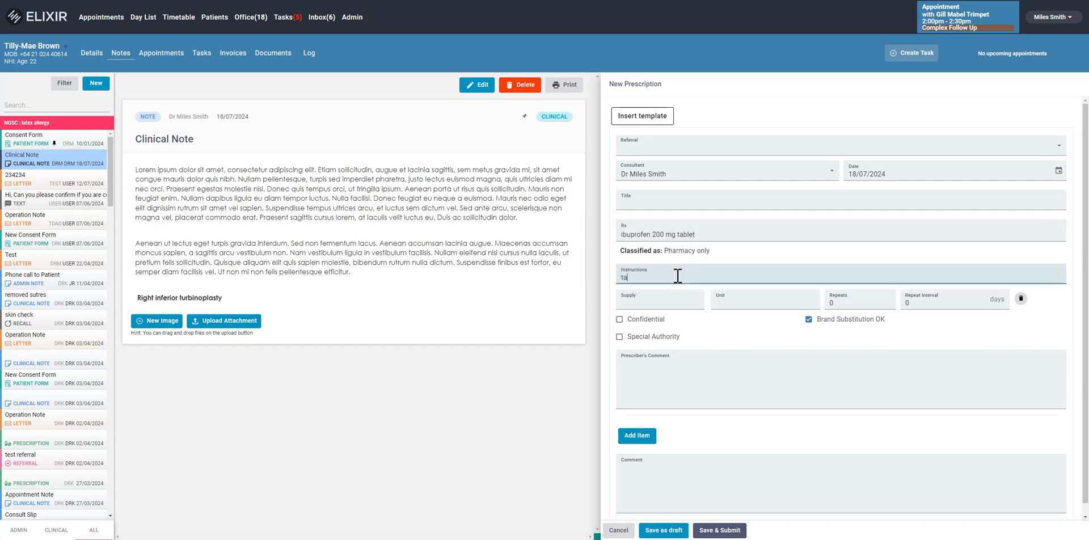
{"action": "type", "text": "ke one to two tablets "}
{"action": "type", "text": "three da"}
{"action": "type", "text": " time daily."}
{"action": "key", "text": "Tab"}
{"action": "type", "text": "20"}
{"action": "key", "text": "Tab"}
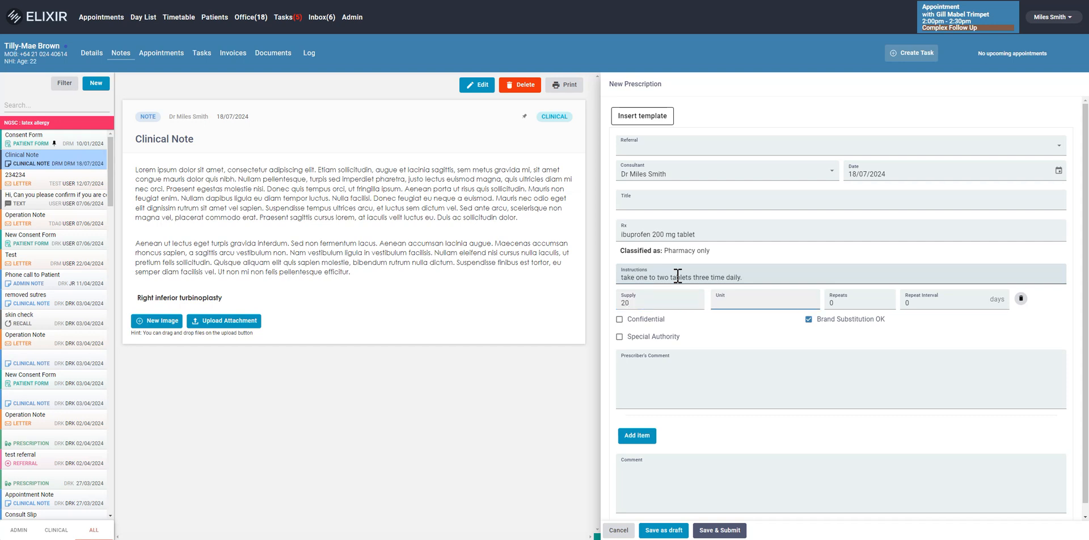
{"action": "left_click", "coordinate": [751, 301]}
{"action": "left_click", "coordinate": [737, 351]}
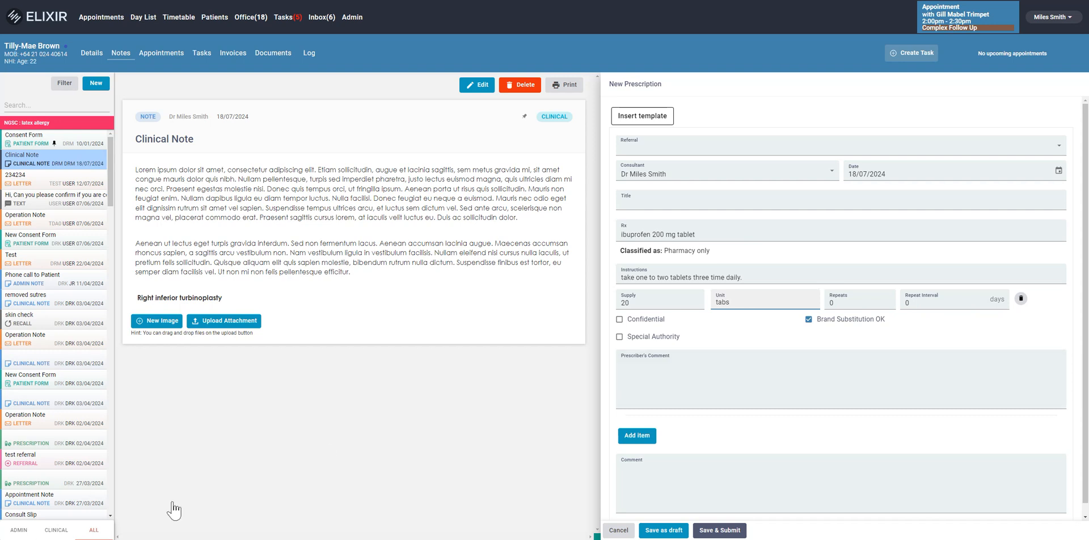
Turn the Special Authority option on and off again, and save and submit the prescription
{"action": "left_click", "coordinate": [623, 338]}
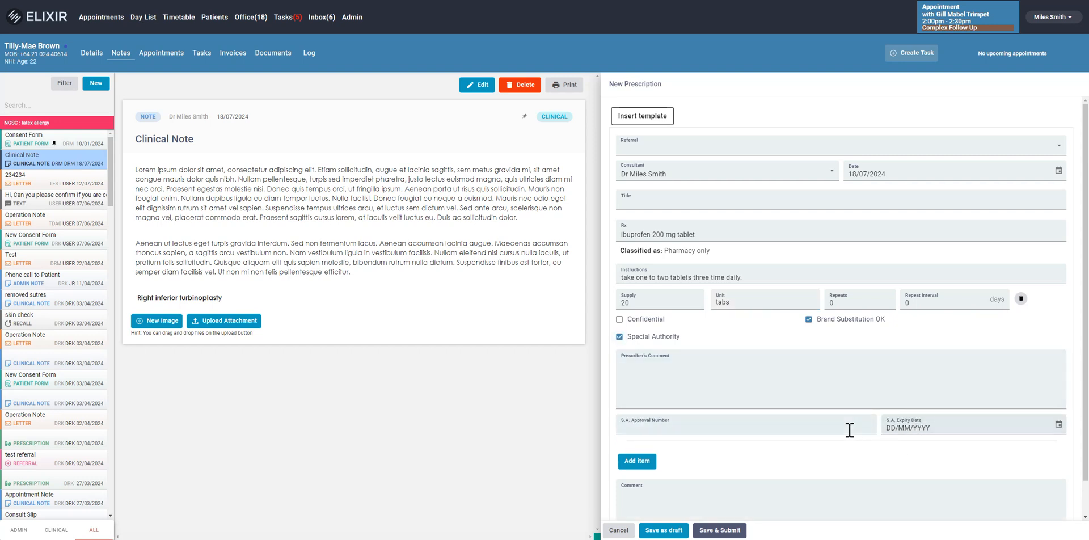
{"action": "key", "text": "space"}
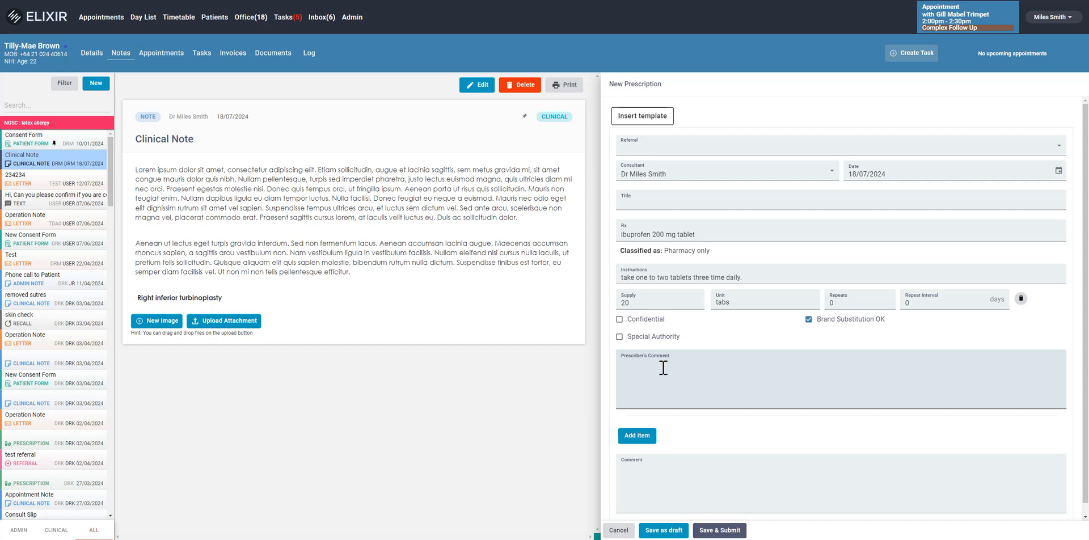
{"action": "scroll", "coordinate": [658, 381], "scroll_direction": "down", "scroll_amount": 1}
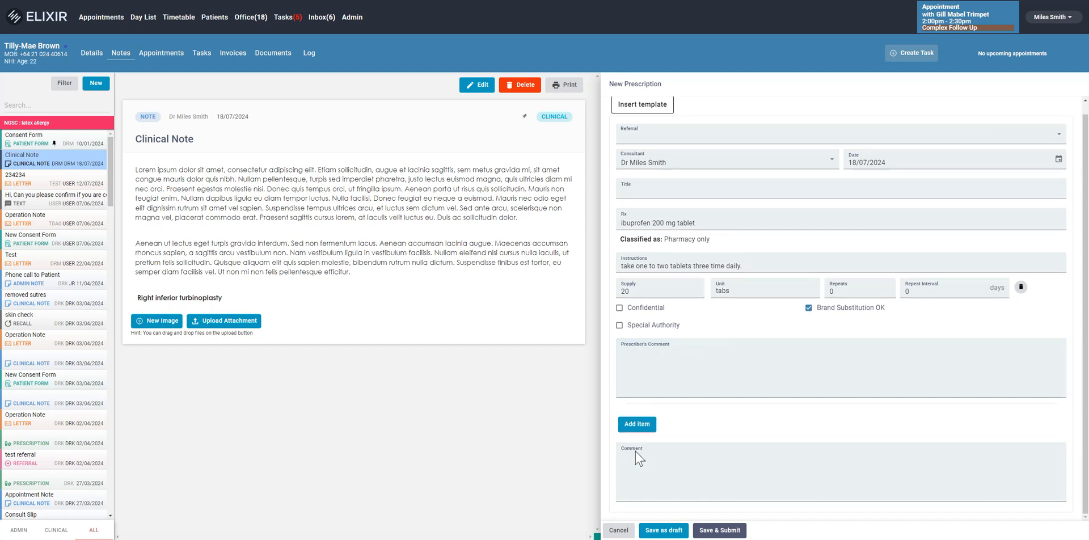
{"action": "left_click", "coordinate": [715, 531]}
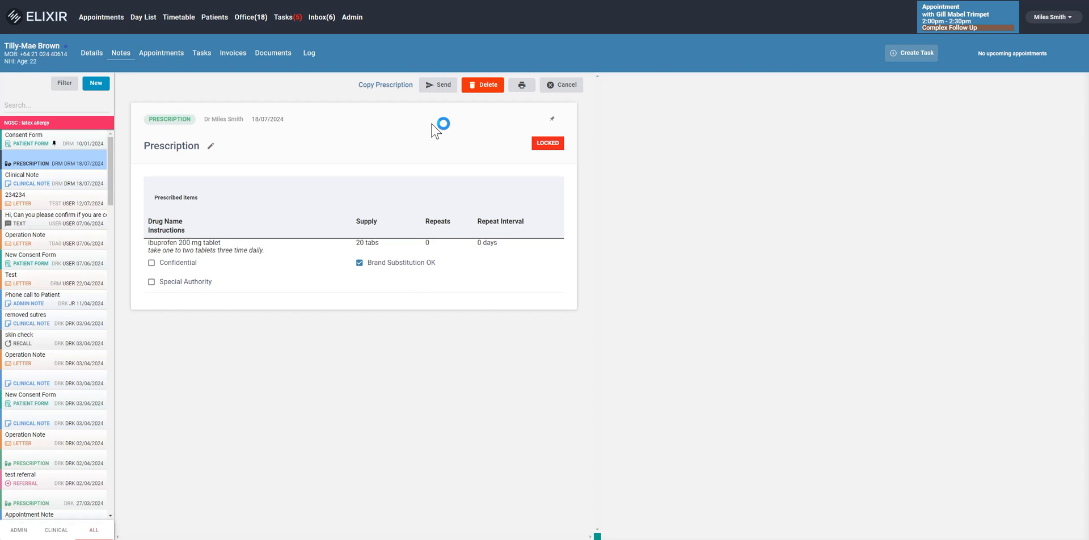
Start sending the submitted prescription to a contact and select Test Pharmacy (Email) as the recipient
{"action": "left_click", "coordinate": [437, 89]}
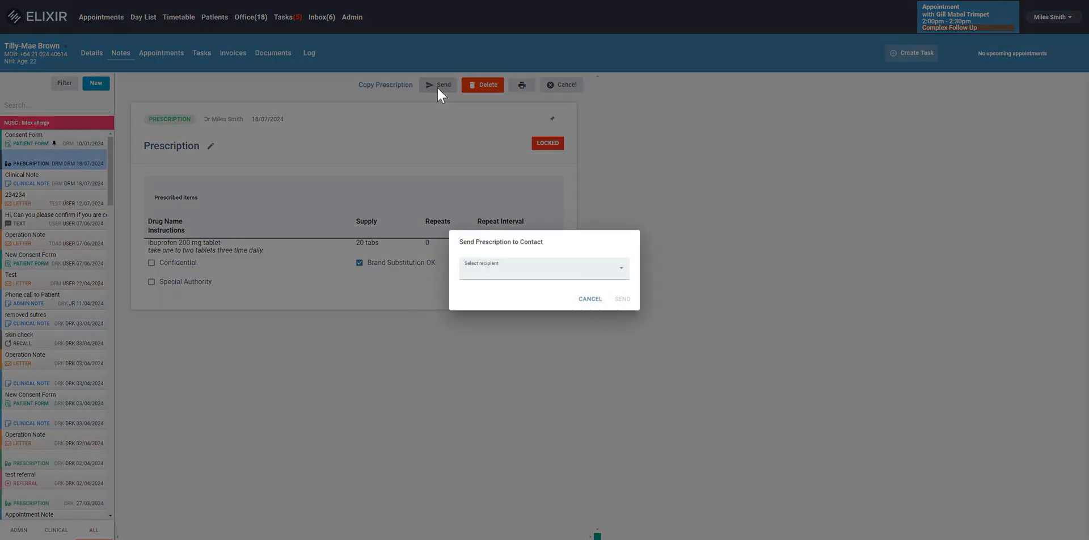
{"action": "left_click", "coordinate": [503, 264]}
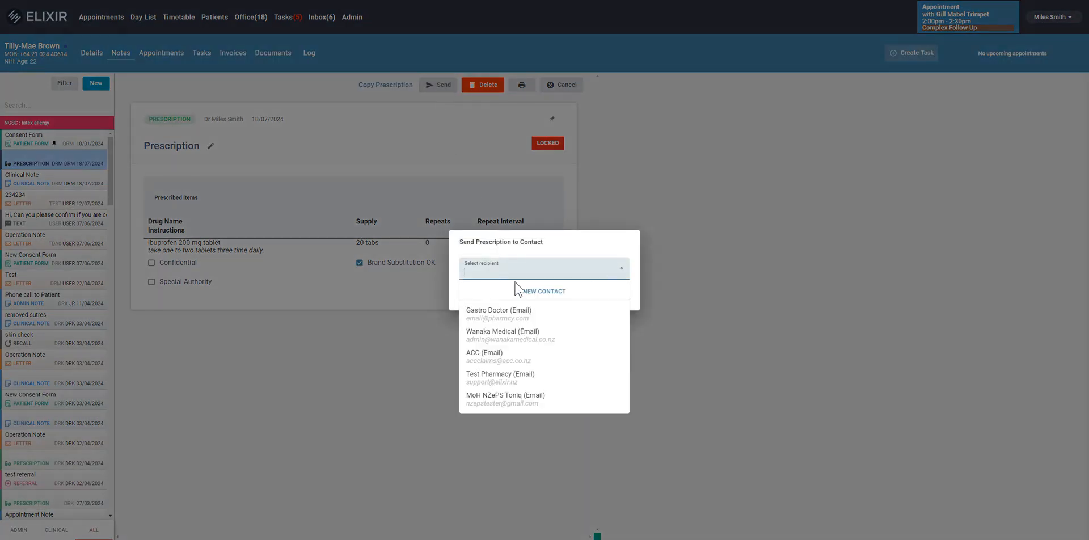
{"action": "left_click", "coordinate": [495, 378]}
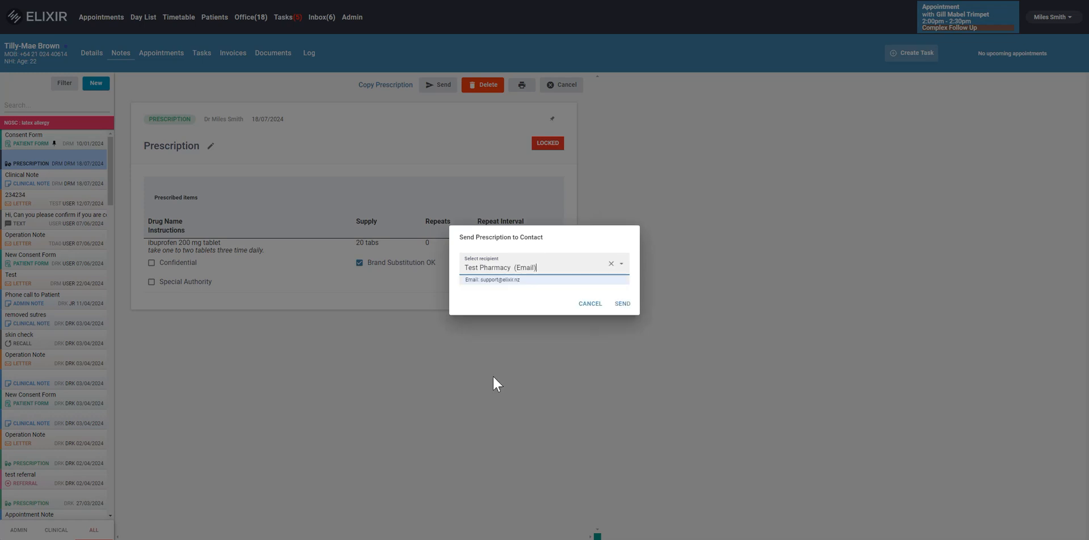
{"action": "left_click", "coordinate": [492, 376]}
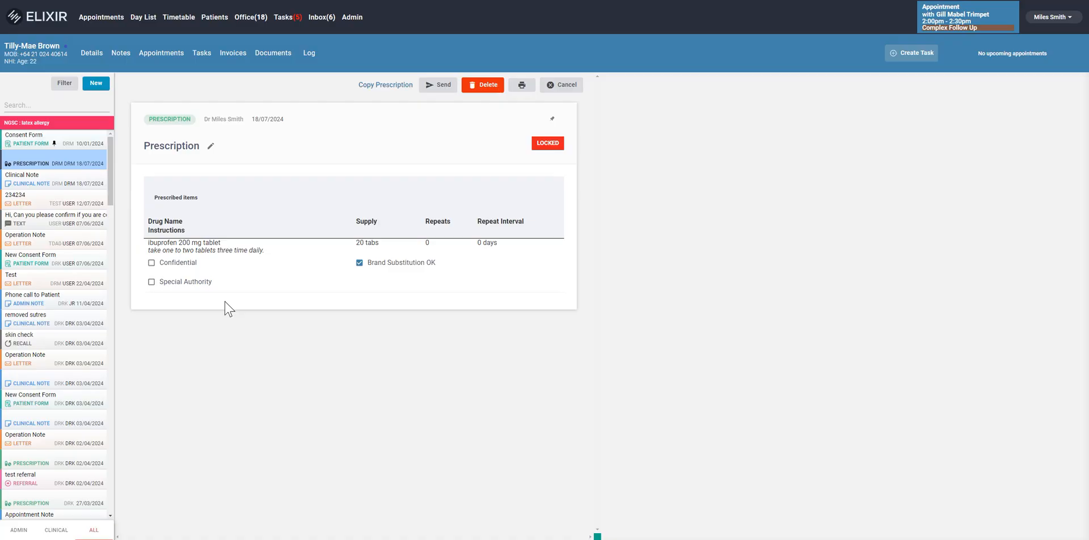
Start a new test request for the patient and enter "MRI R Shoulder" as the test name
{"action": "left_click", "coordinate": [94, 90]}
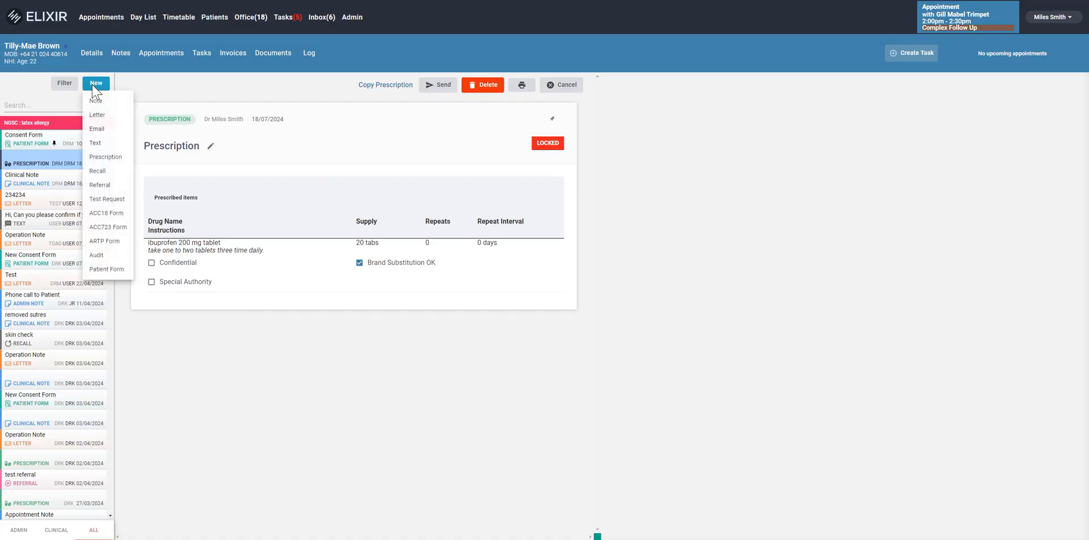
{"action": "left_click", "coordinate": [114, 200]}
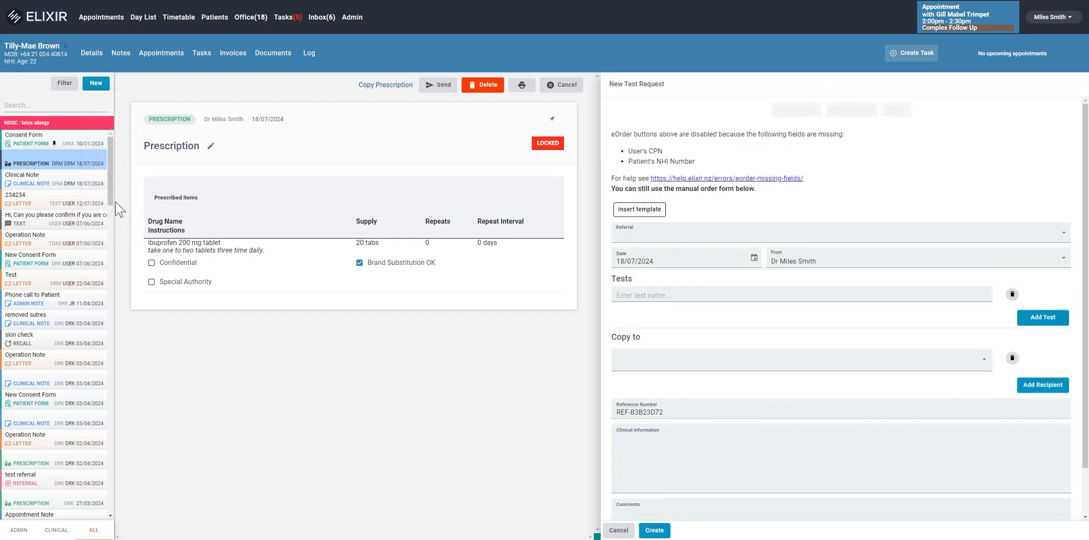
{"action": "left_click", "coordinate": [648, 295]}
{"action": "type", "text": "MRI "}
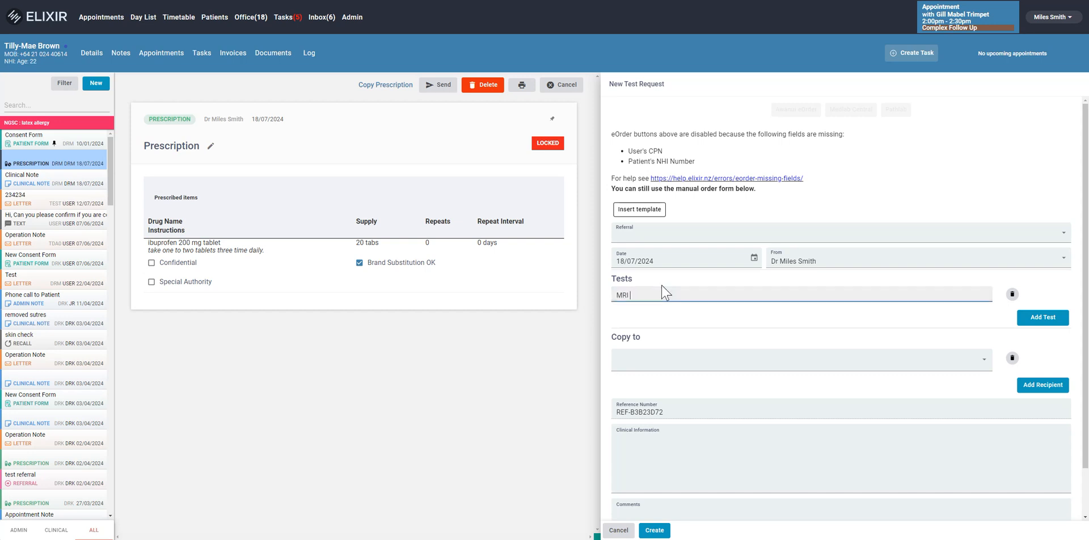
{"action": "type", "text": "R Shoulder"}
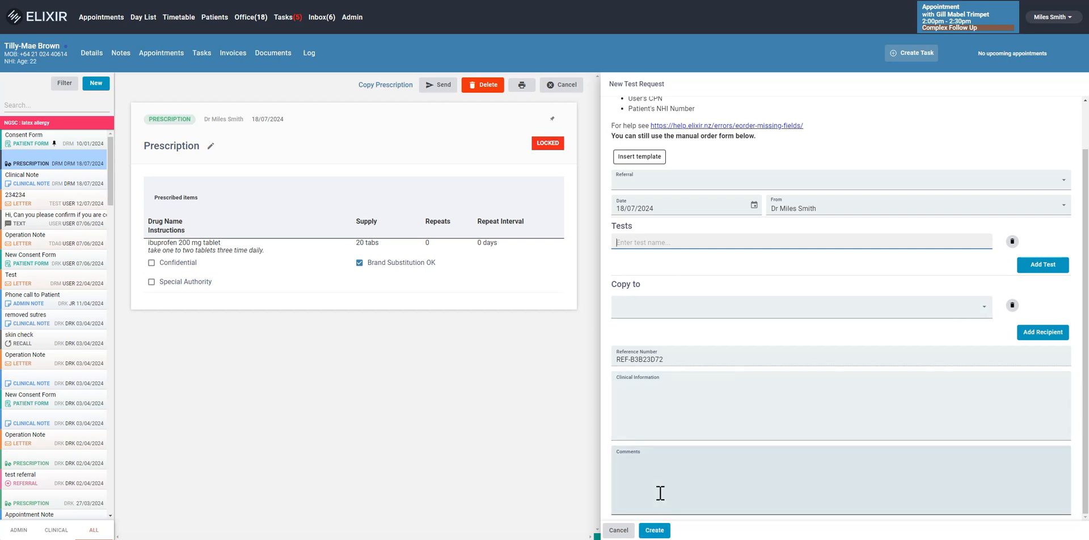
Insert the Ultrasound Request template into the test request with Patient Funded funding and Semi-Urgent urgency
{"action": "left_click", "coordinate": [651, 162]}
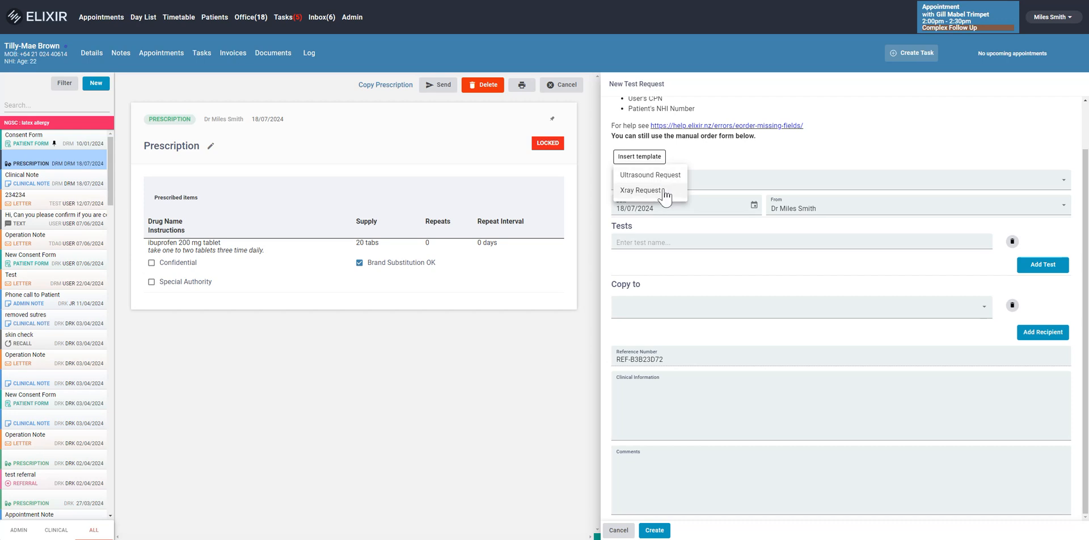
{"action": "left_click", "coordinate": [669, 177]}
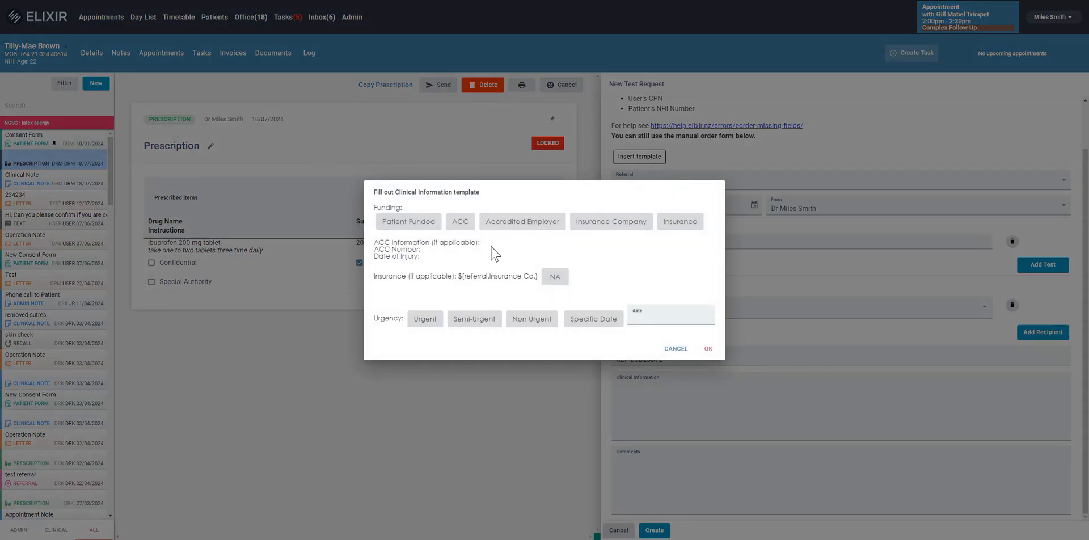
{"action": "left_click", "coordinate": [424, 223]}
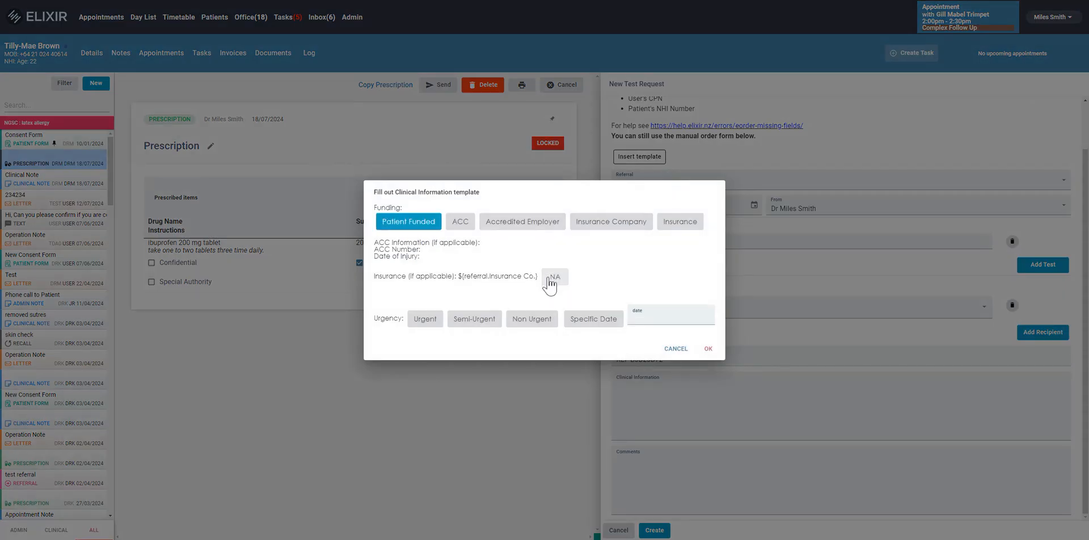
{"action": "left_click", "coordinate": [479, 323]}
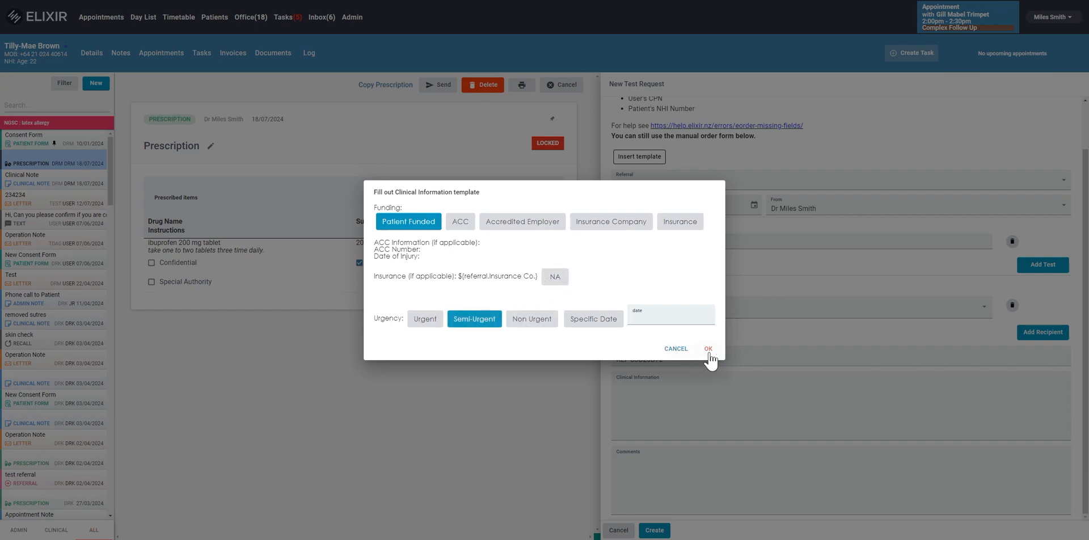
{"action": "left_click", "coordinate": [708, 348]}
Complete the test name as "Ultrasound of R Shoulder" and create the test request
{"action": "scroll", "coordinate": [716, 425], "scroll_direction": "down", "scroll_amount": 3}
{"action": "scroll", "coordinate": [715, 425], "scroll_direction": "up", "scroll_amount": 3}
{"action": "left_click", "coordinate": [683, 243]}
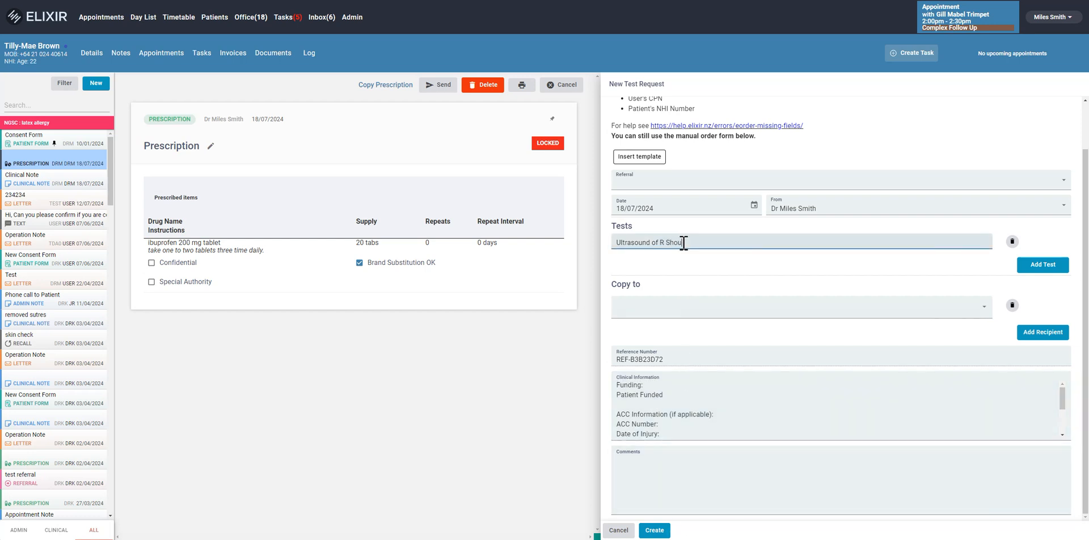
{"action": "type", "text": "R Shoulder"}
{"action": "left_click", "coordinate": [657, 532]}
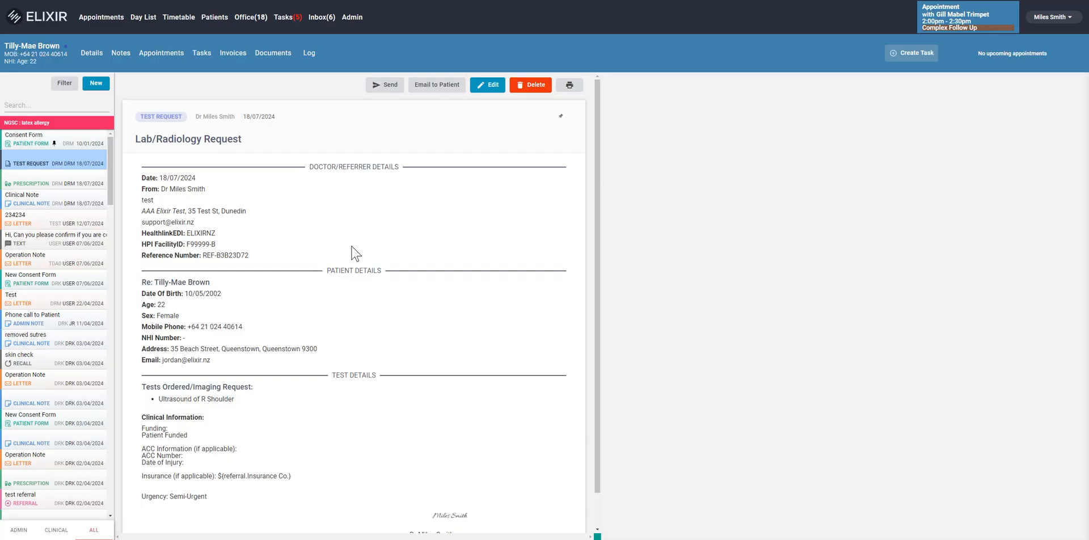
Start a new email to the patient with the subject "Results from blood tests"
{"action": "left_click", "coordinate": [96, 84]}
{"action": "left_click", "coordinate": [113, 199]}
{"action": "left_click", "coordinate": [97, 84]}
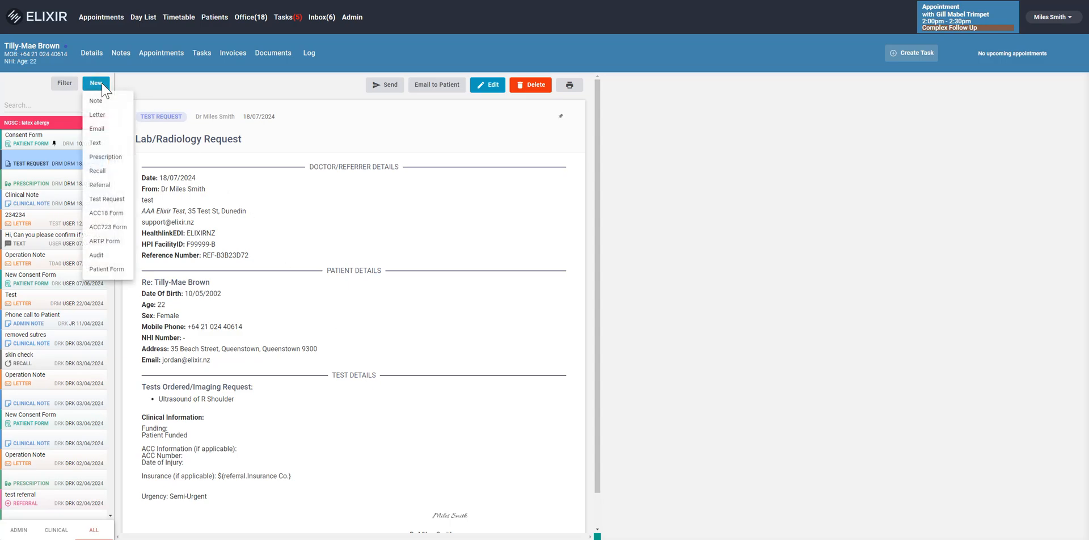
{"action": "left_click", "coordinate": [101, 134]}
{"action": "left_click", "coordinate": [646, 181]}
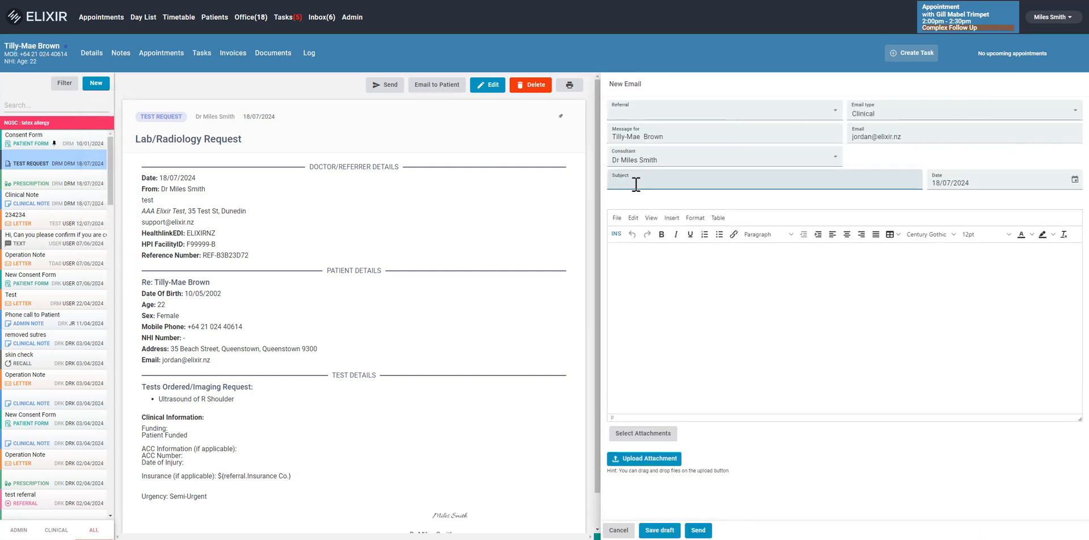
{"action": "type", "text": "Results f"}
{"action": "key", "text": "Tab"}
{"action": "key", "text": "Tab"}
{"action": "key", "text": "Tab"}
Greet the patient by first name, write that the blood tests returned normal results and the next visit is in 8 weeks, and send the email
{"action": "type", "text": "Hi"}
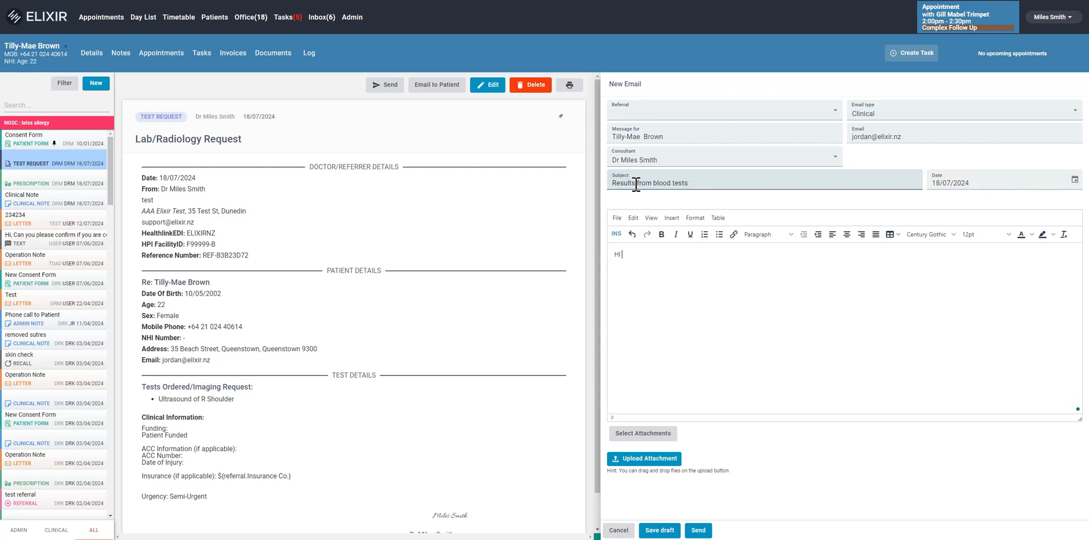
{"action": "type", "text": " Tilly,  Emailing you to let you know that your results came back normal on your blood tests. We will see you in "}
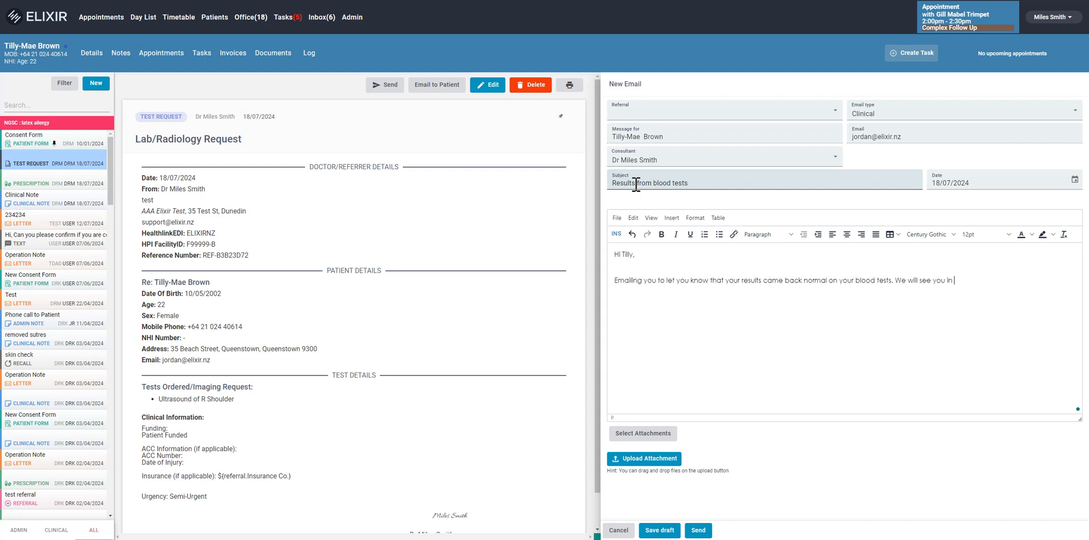
{"action": "type", "text": "8 weeks."}
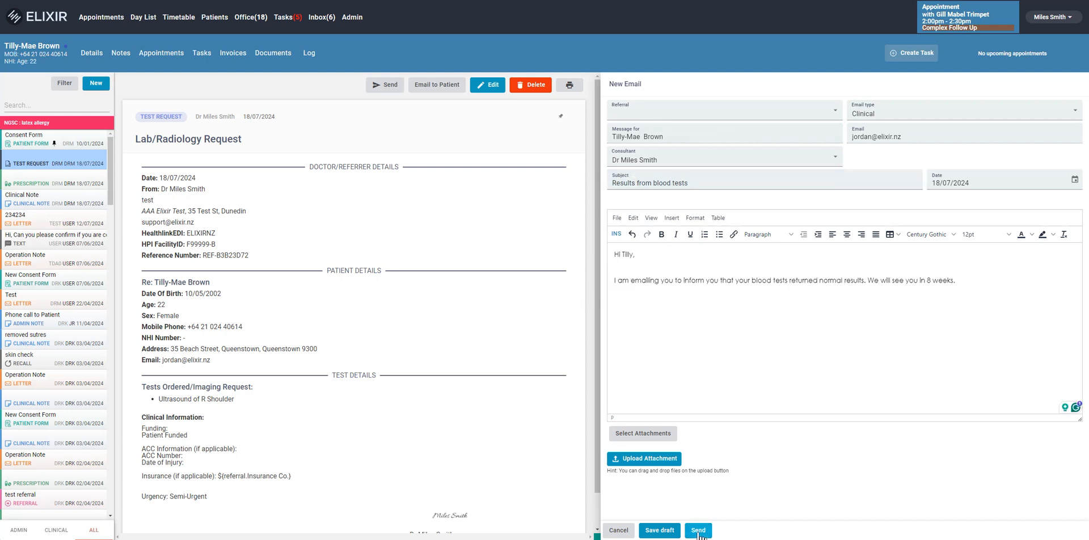
{"action": "left_click", "coordinate": [698, 532]}
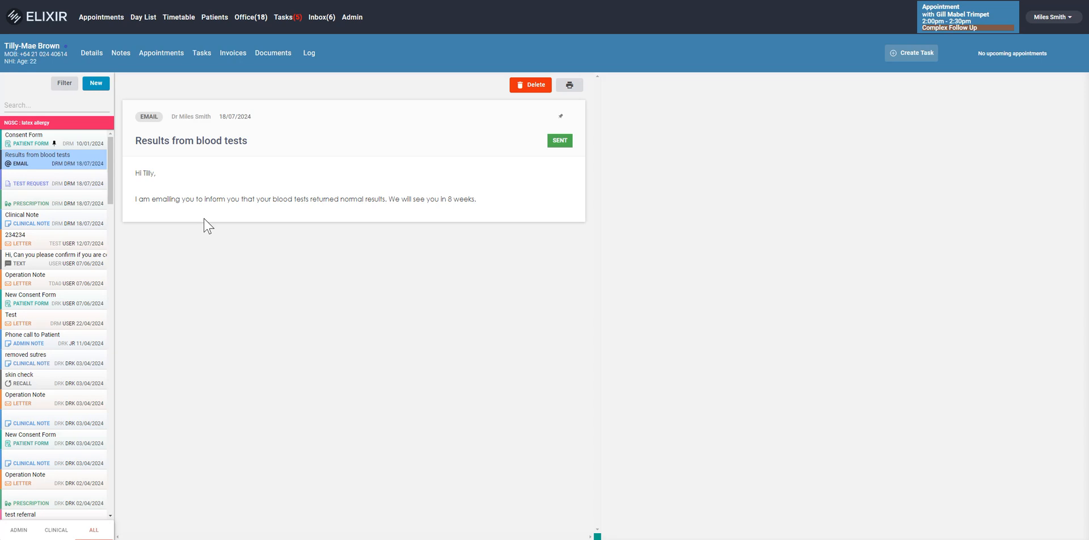
Start a new letter addressed to the patient's GP by email with the subject "Consult Letter to GP"
{"action": "left_click", "coordinate": [96, 83]}
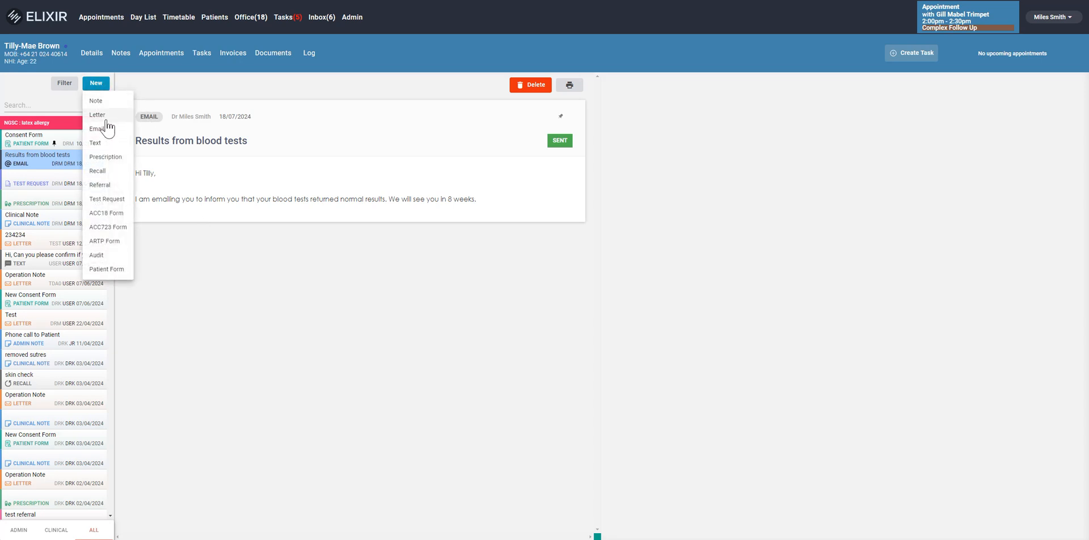
{"action": "left_click", "coordinate": [106, 117]}
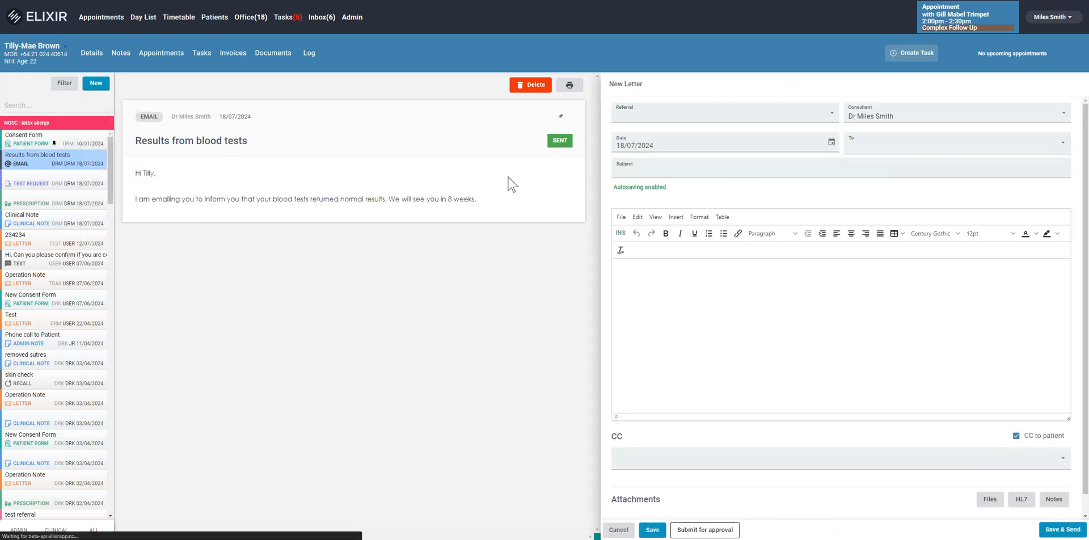
{"action": "left_click", "coordinate": [867, 145]}
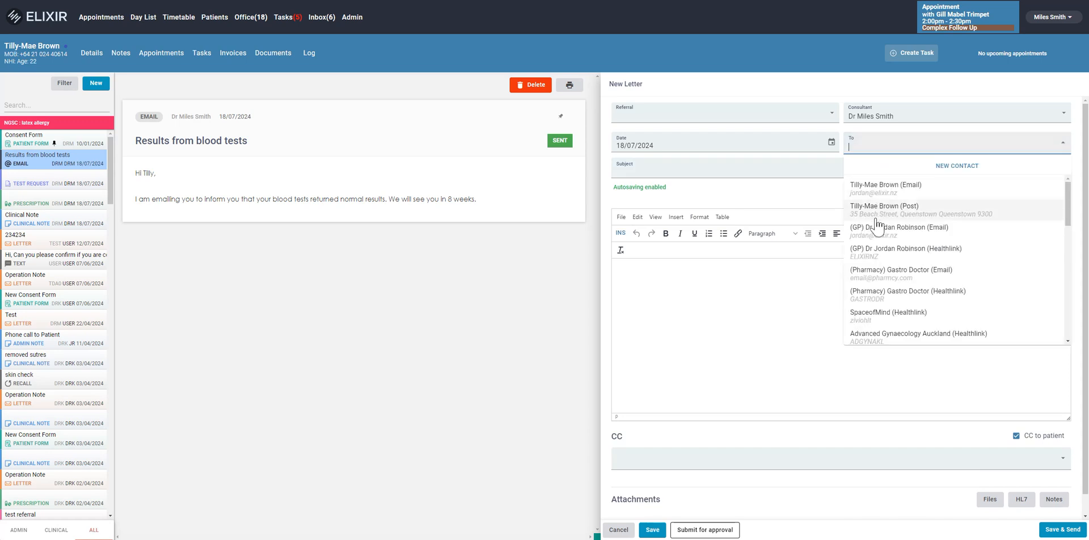
{"action": "left_click", "coordinate": [884, 233]}
{"action": "left_click", "coordinate": [688, 187]}
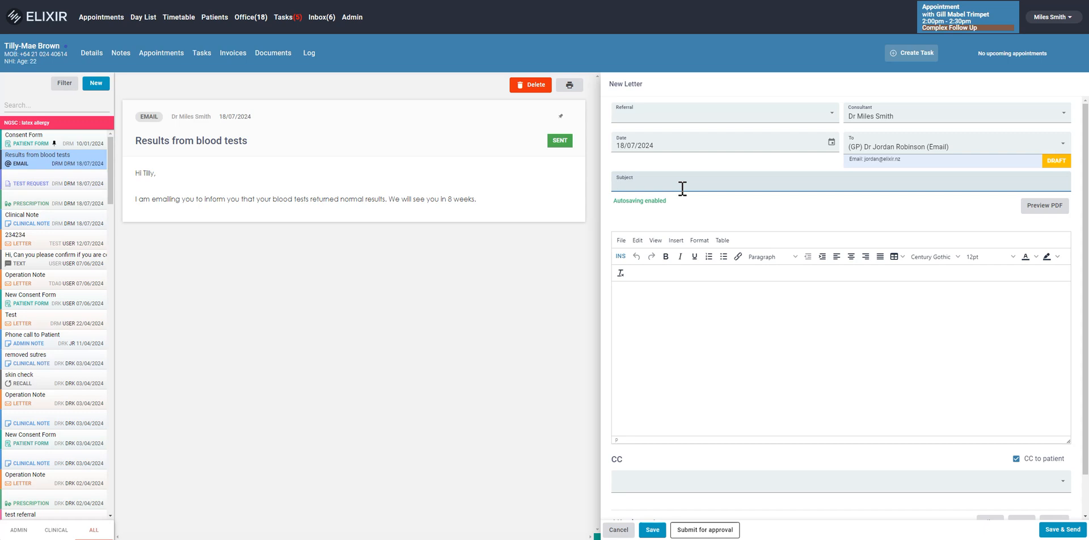
{"action": "type", "text": "Consult Letter to GP"}
Insert the Consultation Letter template into the body of the GP letter and accept its filled-out content
{"action": "left_click", "coordinate": [736, 310]}
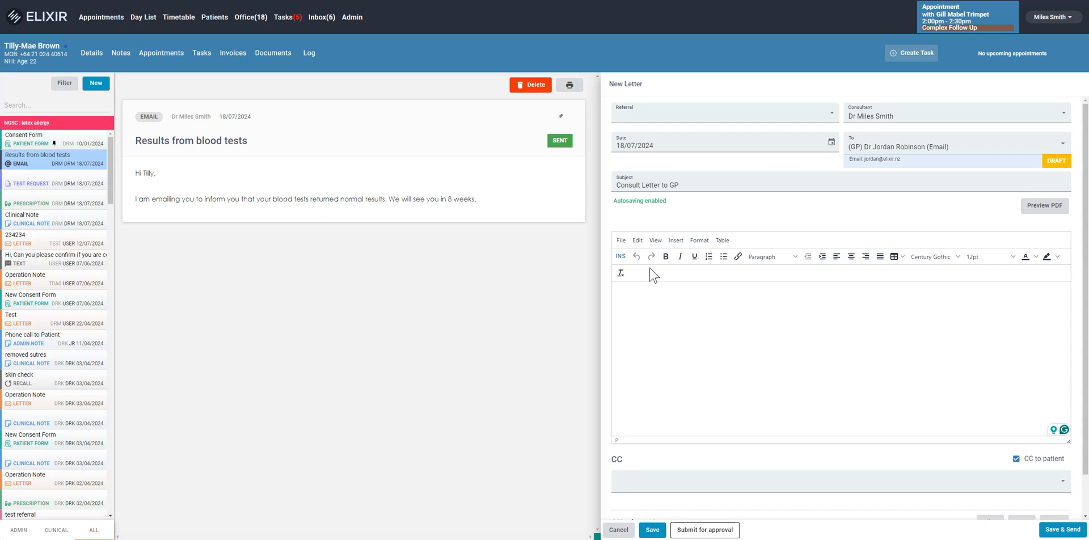
{"action": "left_click", "coordinate": [621, 258]}
{"action": "scroll", "coordinate": [616, 318], "scroll_direction": "down", "scroll_amount": 2}
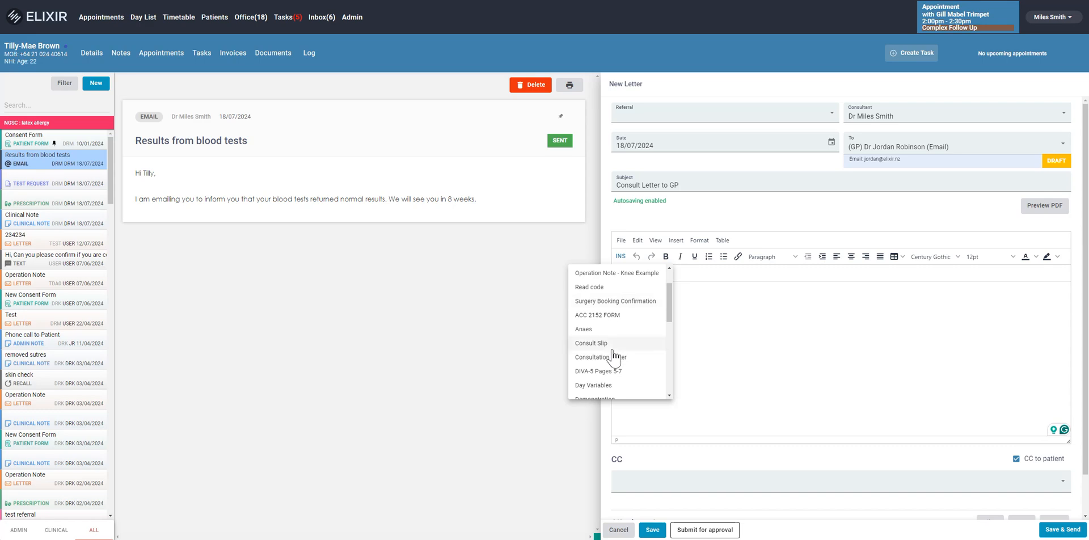
{"action": "left_click", "coordinate": [612, 356]}
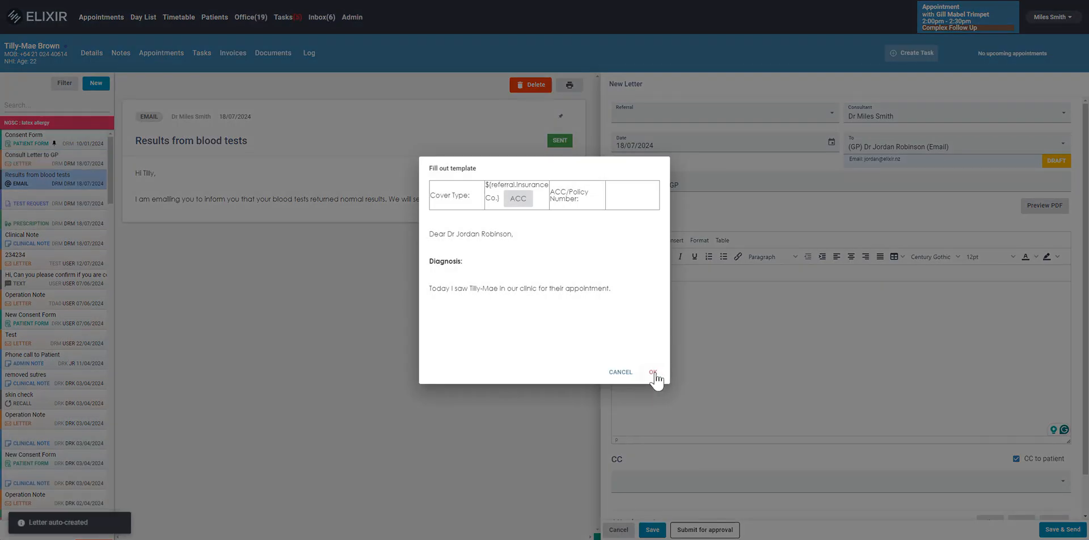
{"action": "left_click", "coordinate": [653, 373]}
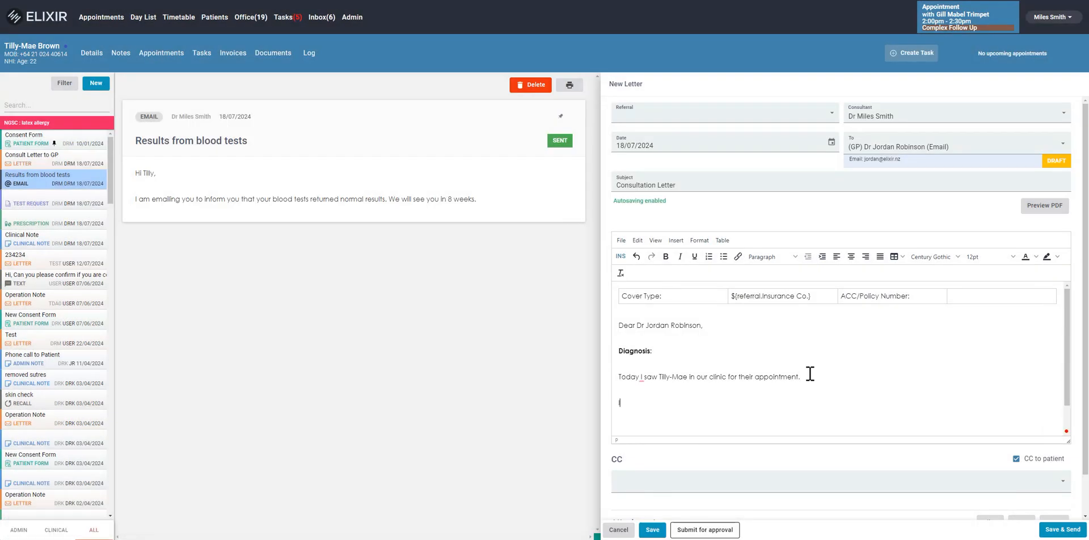
Paste the copied consultation paragraphs into the letter below the sentence about today's clinic appointment
{"action": "key", "text": "BackSpace"}
{"action": "key", "text": "BackSpace"}
{"action": "key", "text": "BackSpace"}
{"action": "key", "text": "ctrl+v"}
{"action": "scroll", "coordinate": [810, 374], "scroll_direction": "up", "scroll_amount": 2}
{"action": "left_click", "coordinate": [690, 352]}
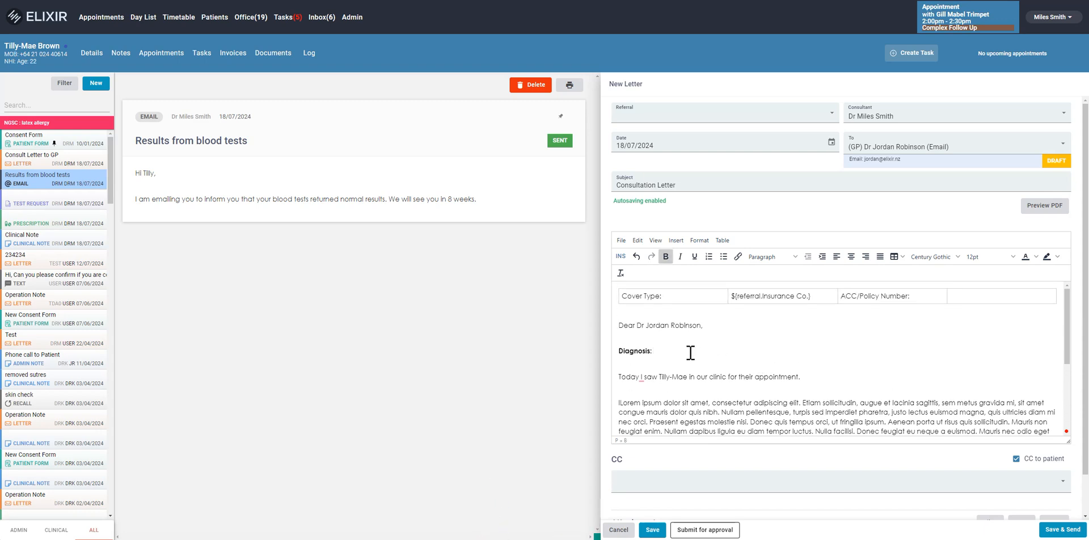
Look through the contacts available as additional CC recipients for the letter
{"action": "scroll", "coordinate": [697, 355], "scroll_direction": "down", "scroll_amount": 5}
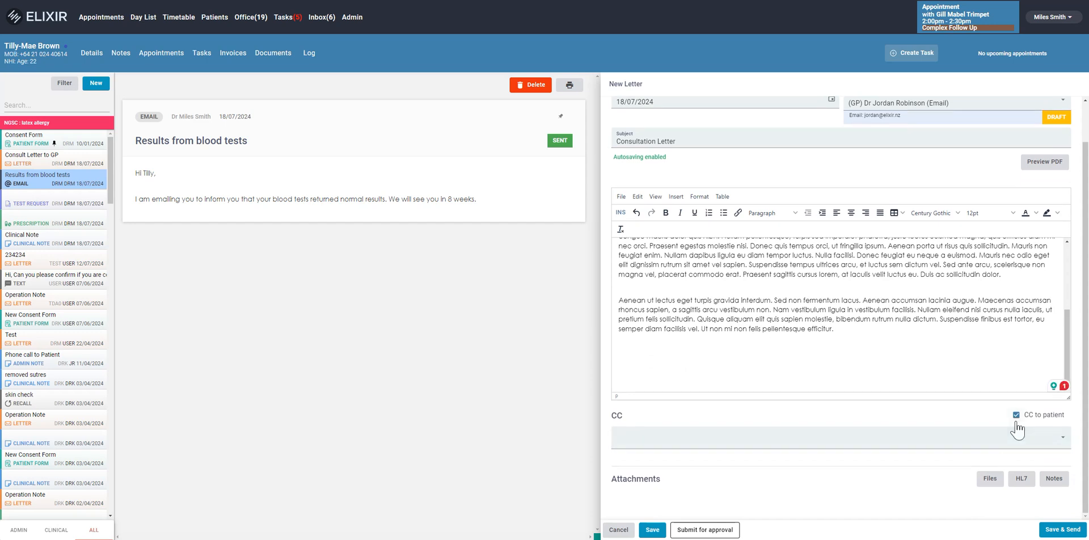
{"action": "left_click", "coordinate": [972, 432]}
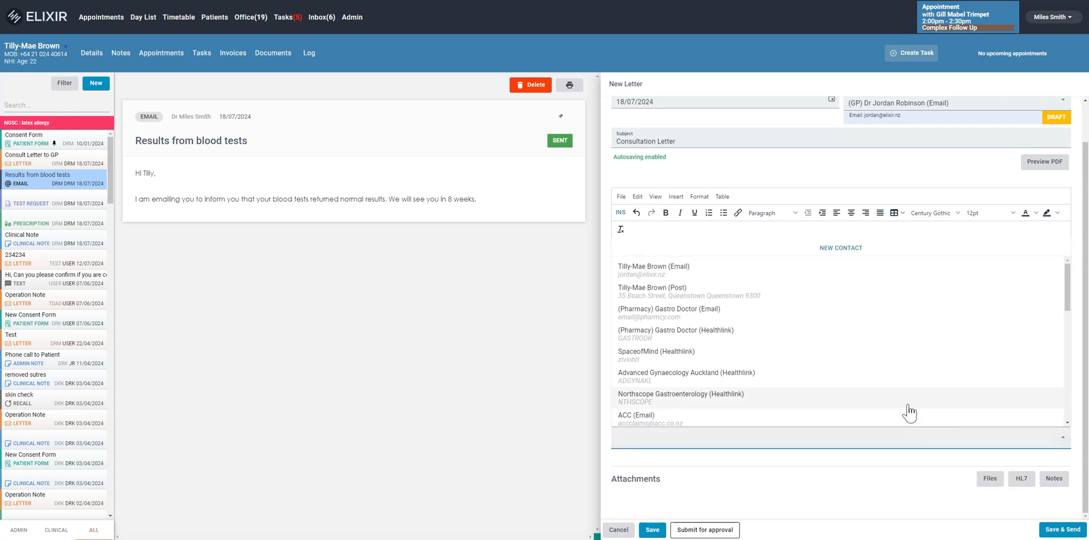
{"action": "scroll", "coordinate": [840, 391], "scroll_direction": "down", "scroll_amount": 5}
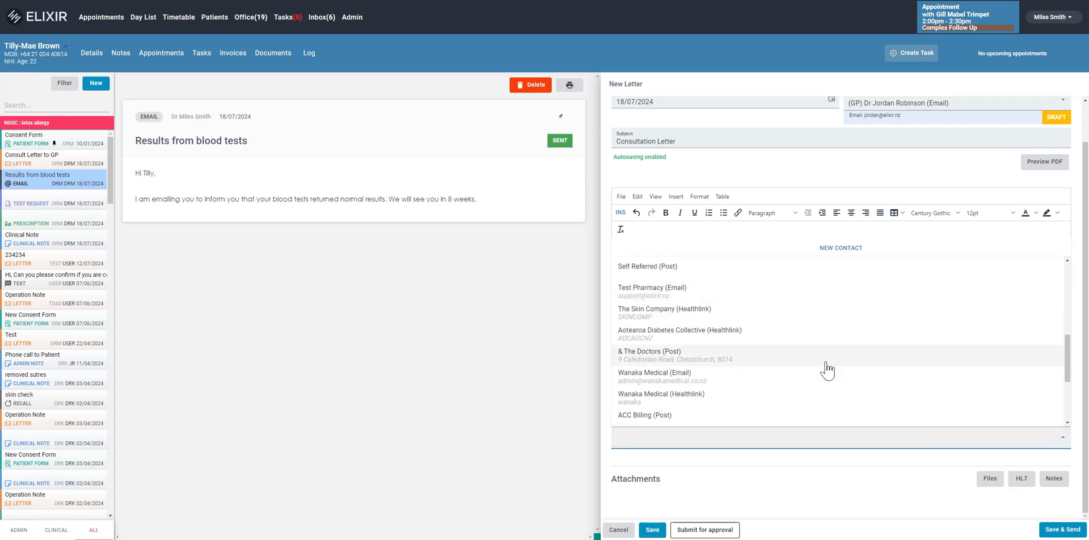
{"action": "left_click", "coordinate": [825, 362]}
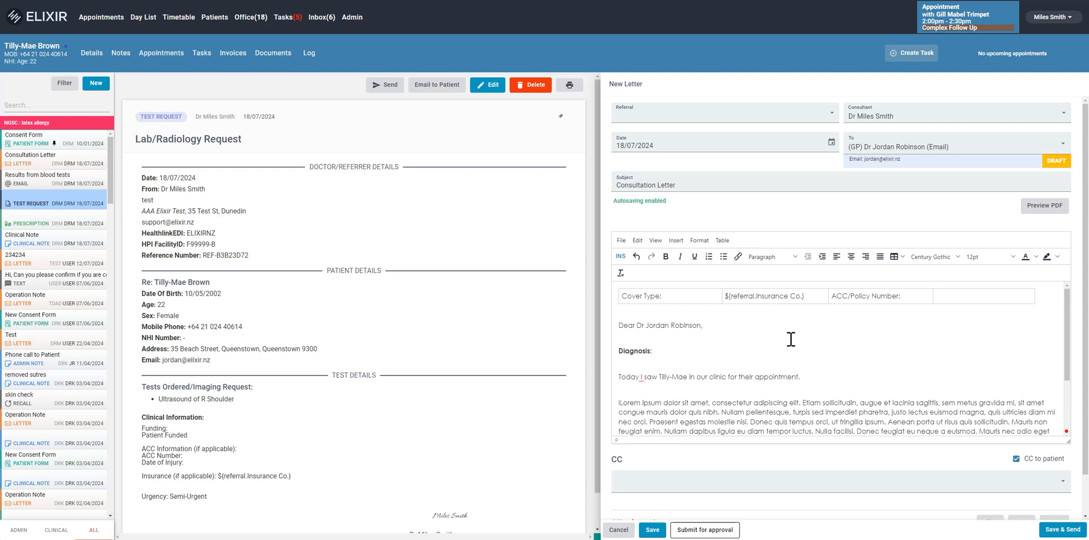
Preview the consultation letter as a PDF, return to the letter, and save and send it to the GP
{"action": "left_click", "coordinate": [1048, 212]}
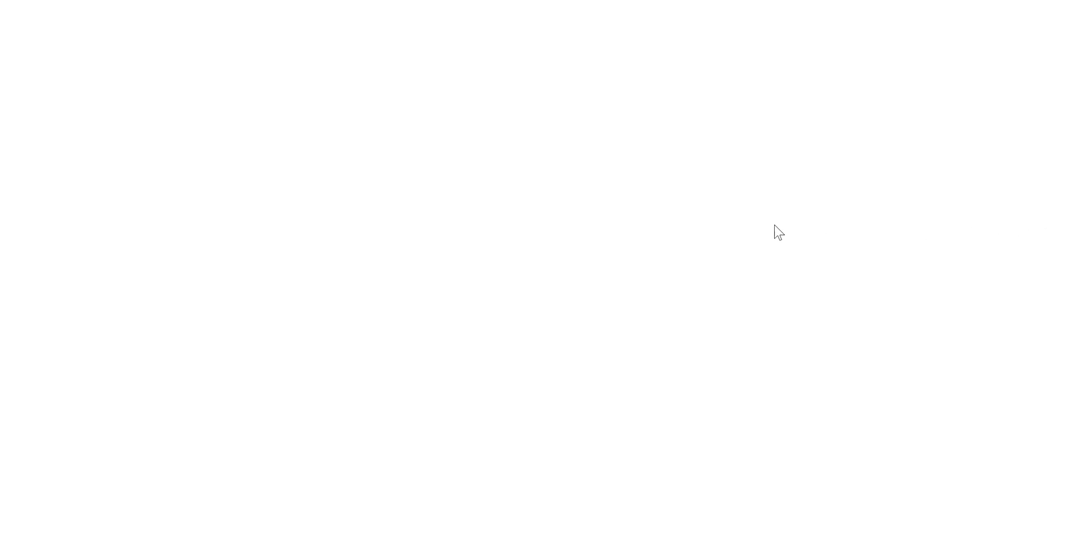
{"action": "scroll", "coordinate": [680, 227], "scroll_direction": "down", "scroll_amount": 1}
{"action": "scroll", "coordinate": [679, 223], "scroll_direction": "up", "scroll_amount": 3}
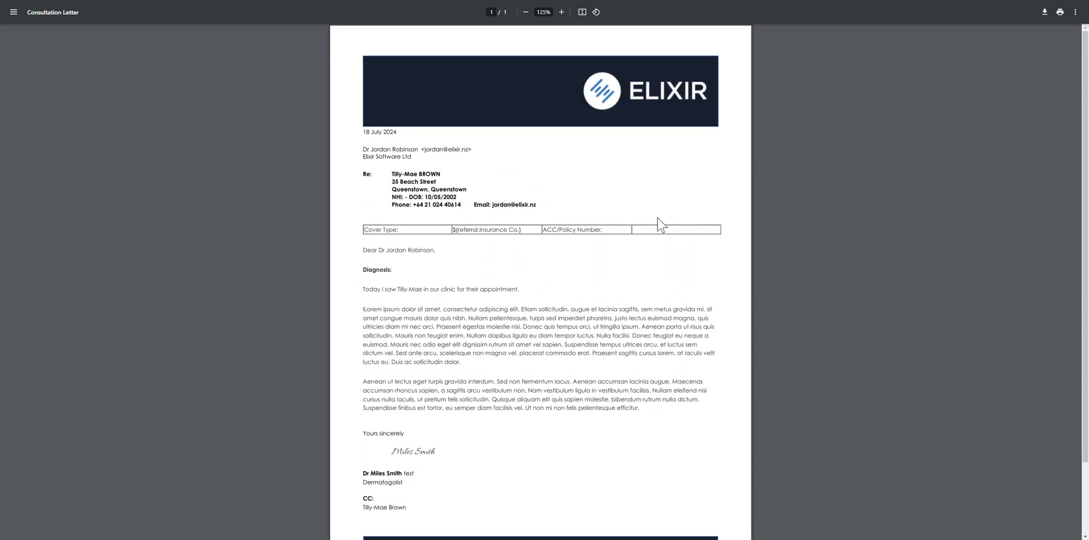
{"action": "left_click", "coordinate": [194, 0]}
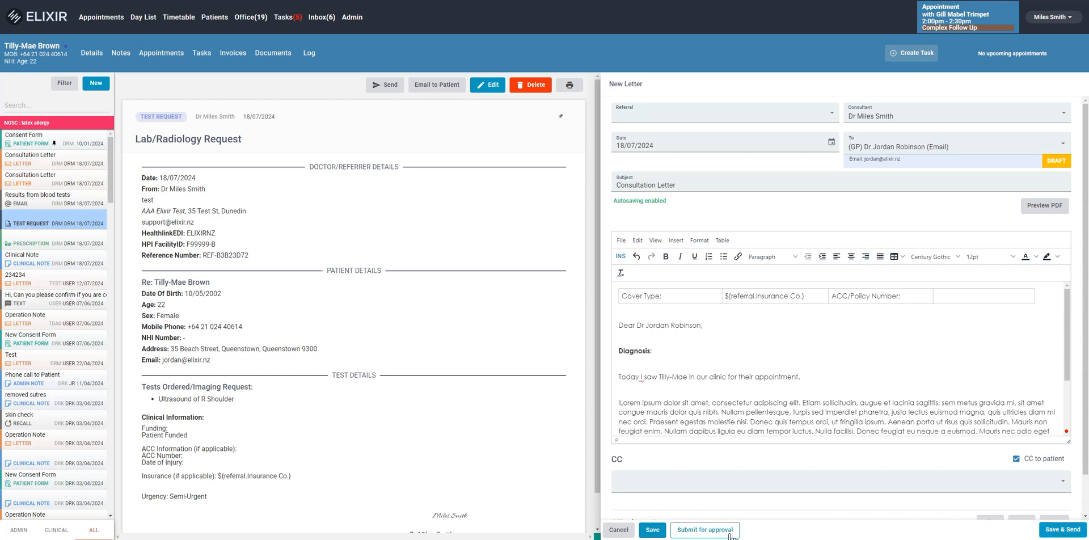
{"action": "left_click", "coordinate": [1058, 529]}
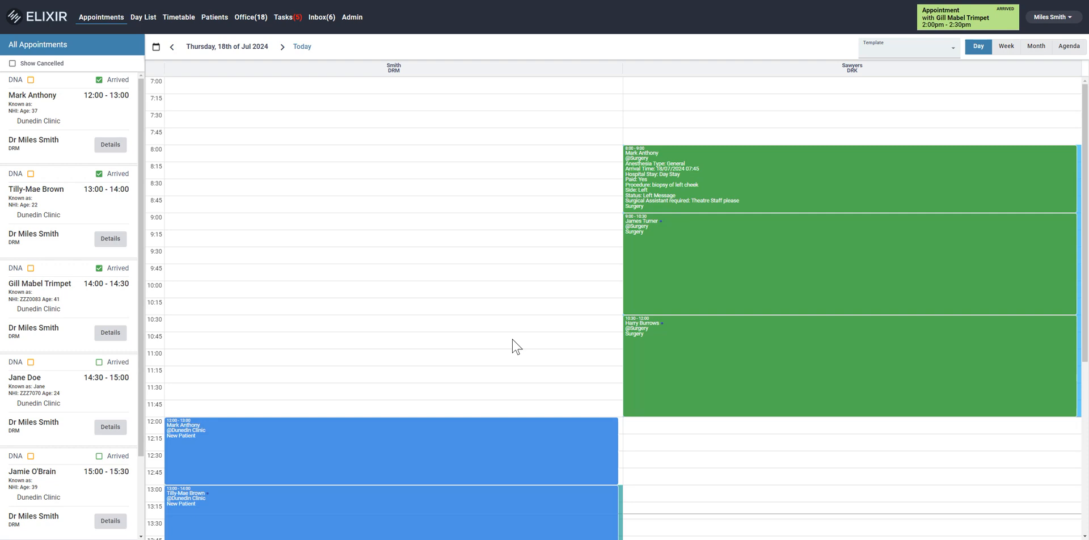
Open the Office section's pending letters and view the letter dated 30/04/2024 with the subject "Test"
{"action": "left_click", "coordinate": [250, 18]}
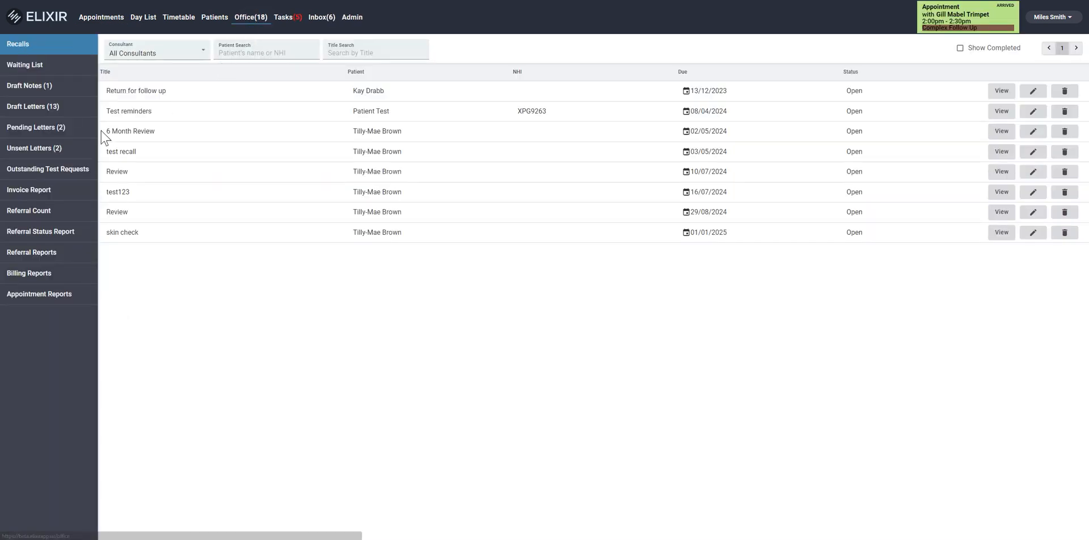
{"action": "left_click", "coordinate": [69, 136]}
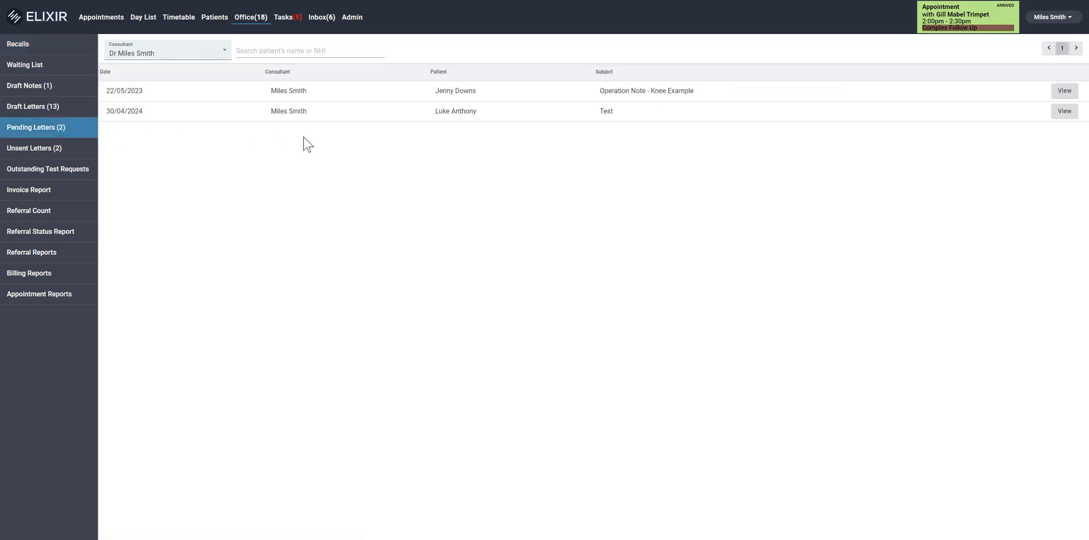
{"action": "left_click", "coordinate": [1063, 112]}
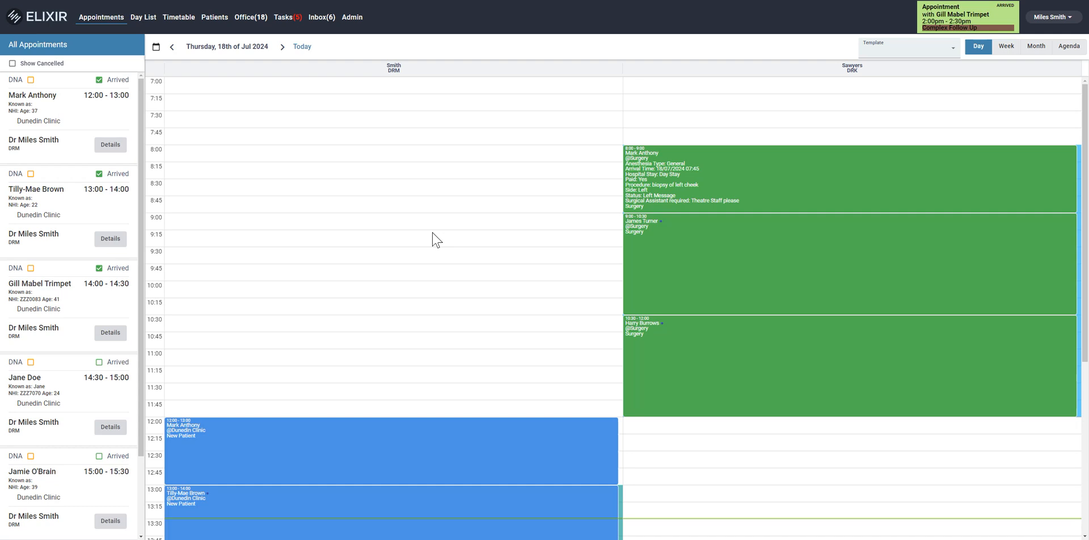
Open the patient tagged Skin Contract and Melanoma and start a task titled as a request to call them in 2 weeks to check progress
{"action": "left_click", "coordinate": [211, 18]}
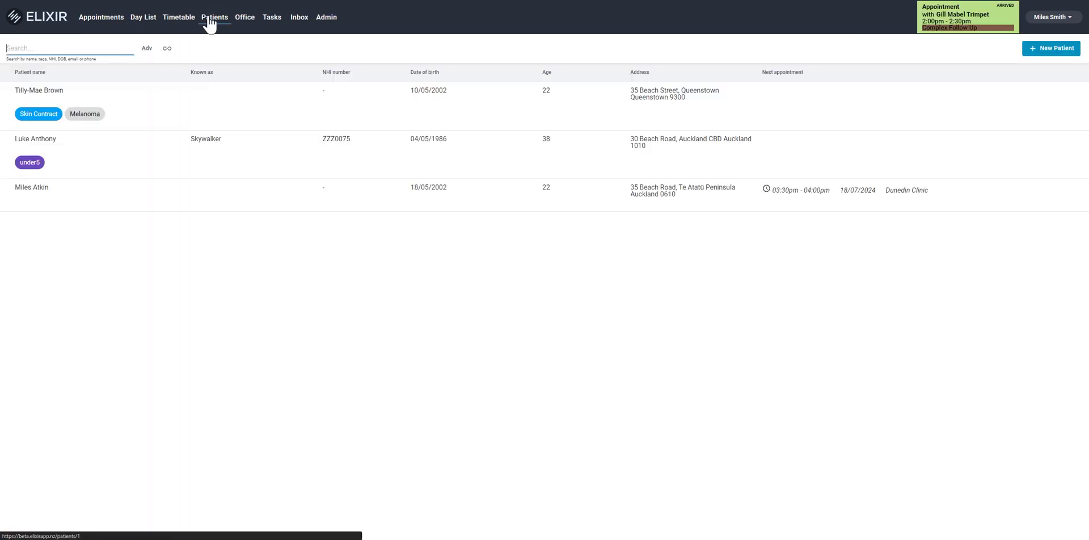
{"action": "left_click", "coordinate": [82, 109]}
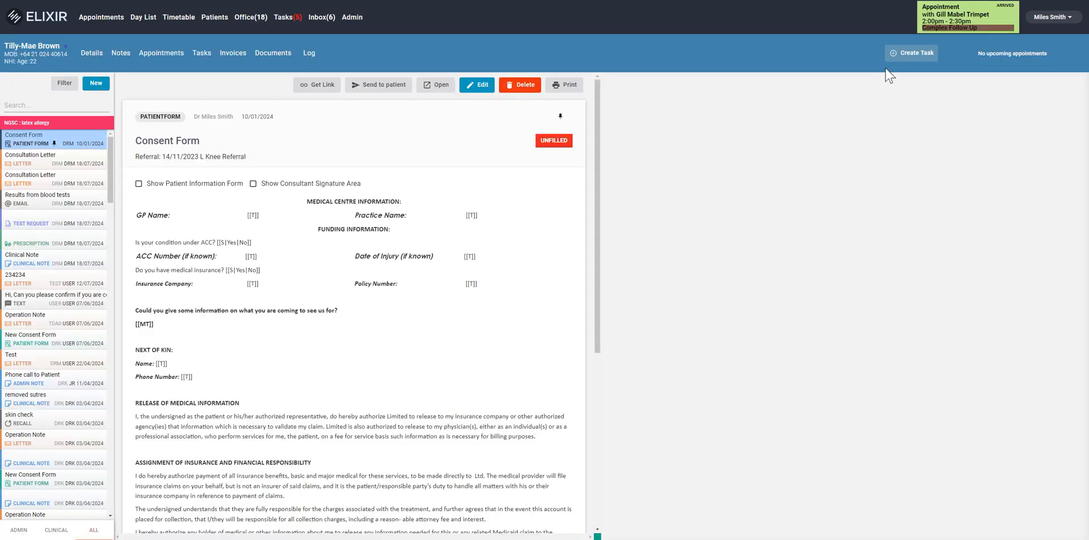
{"action": "left_click", "coordinate": [909, 54]}
{"action": "left_click", "coordinate": [449, 135]}
{"action": "type", "text": "Please"}
{"action": "type", "text": " cak"}
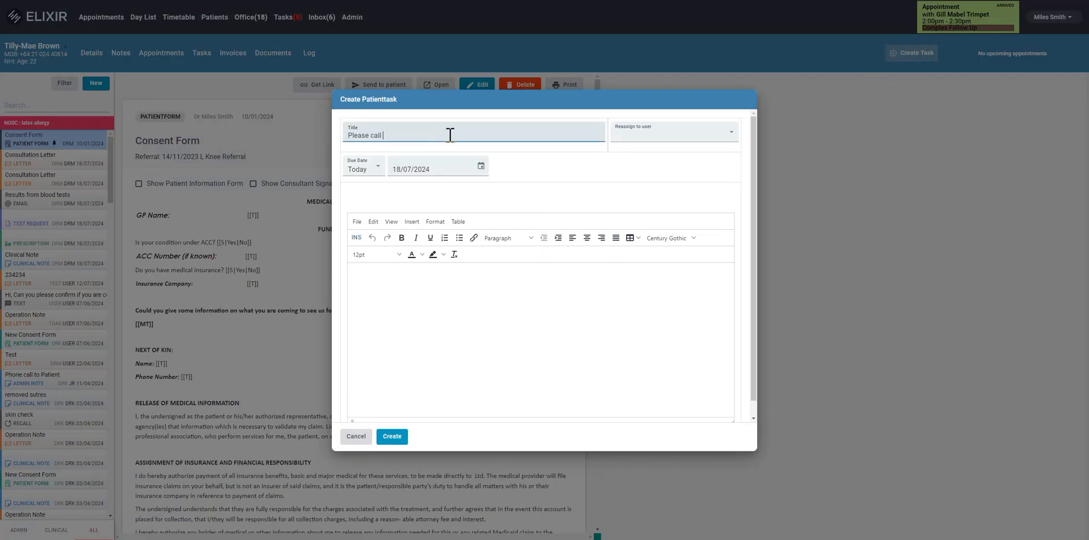
{"action": "type", "text": "l Tilly in 2 weeks to check progress"}
Assign the patient task to the staff user sharing the GP's name, add the note "New Medication check", and create the task
{"action": "left_click", "coordinate": [633, 133]}
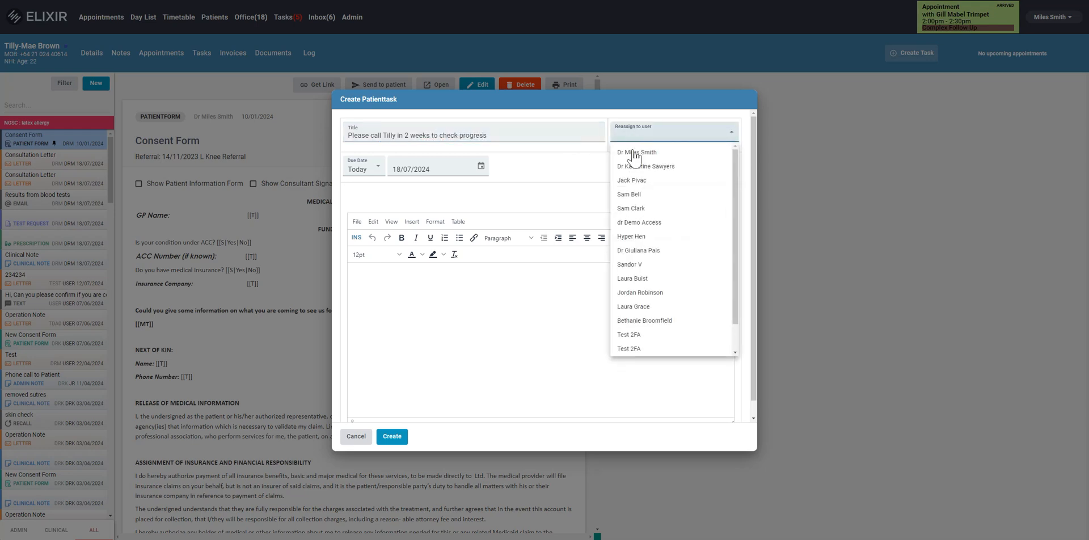
{"action": "left_click", "coordinate": [630, 292]}
{"action": "left_click", "coordinate": [389, 300]}
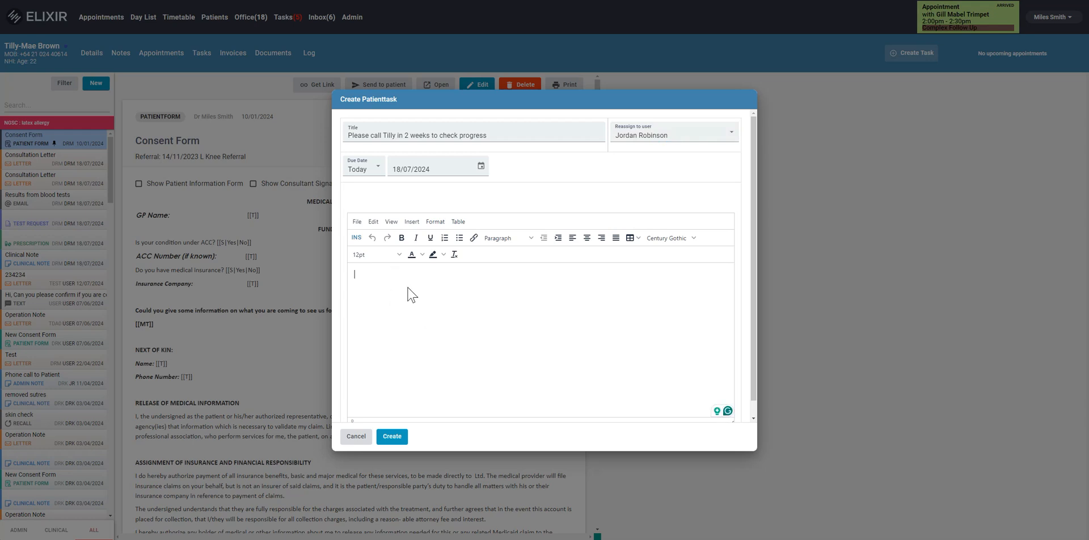
{"action": "type", "text": "New Medication check"}
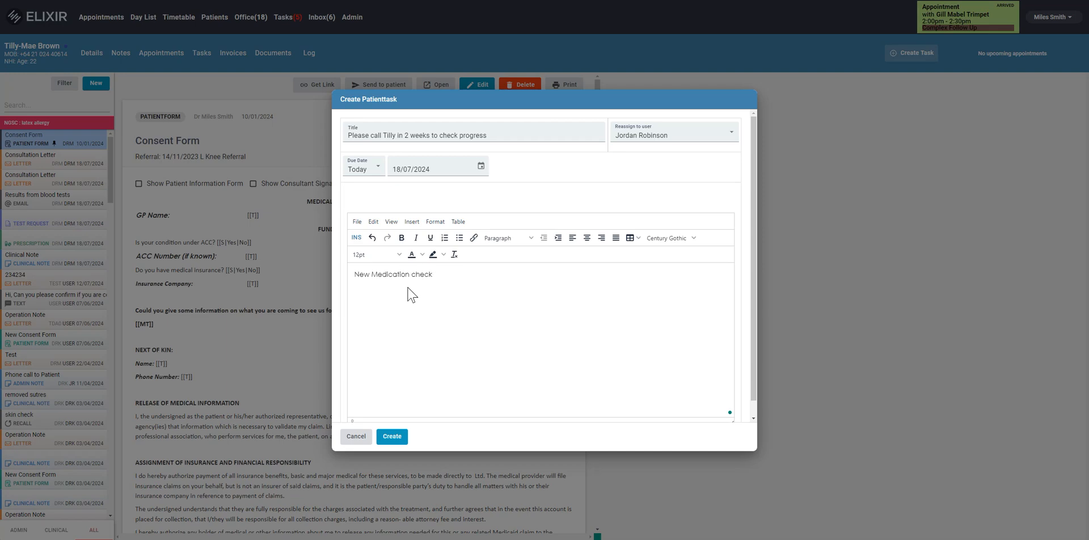
{"action": "left_click", "coordinate": [396, 438]}
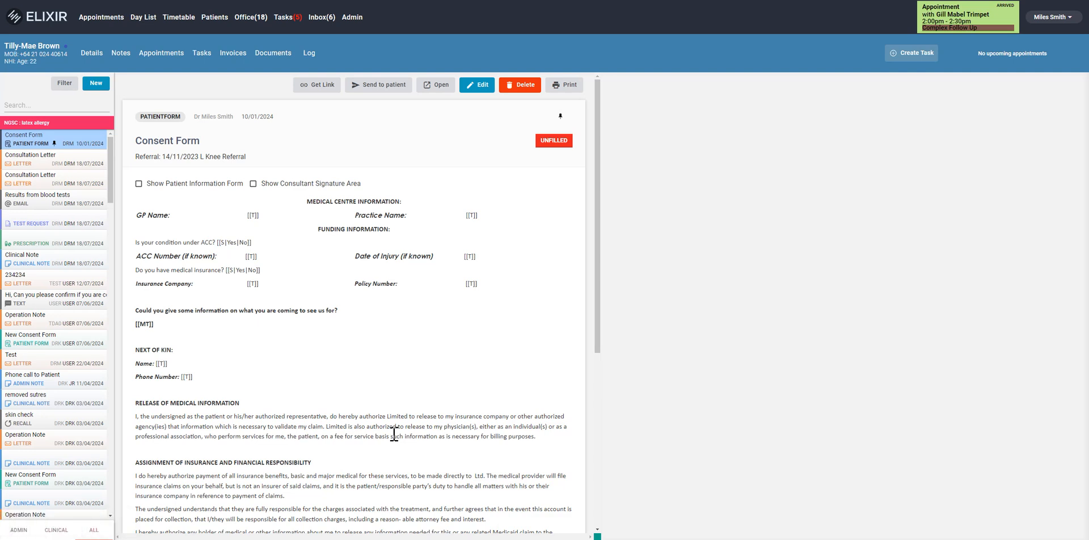
Reply "Completed" to the task "New Script please - See email 30/04", reassign it to the staff user sharing the GP's name, and submit
{"action": "left_click", "coordinate": [279, 21]}
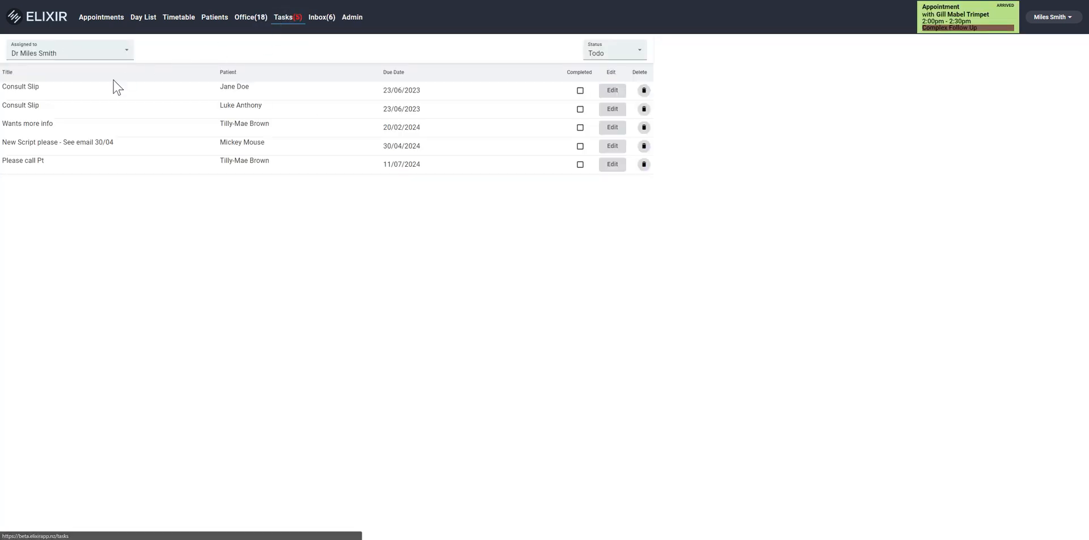
{"action": "left_click", "coordinate": [85, 147]}
{"action": "type", "text": "Completed"}
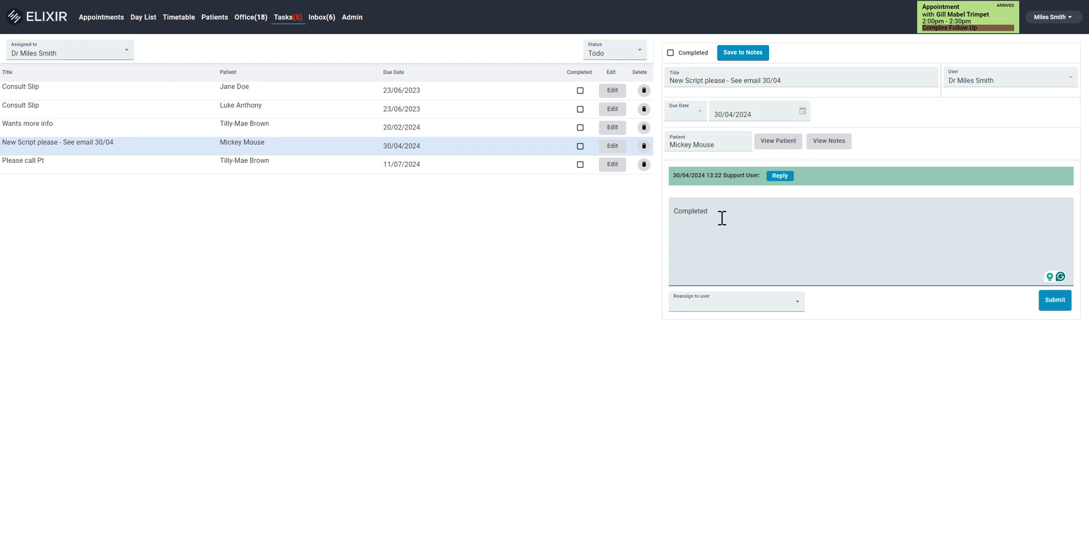
{"action": "left_click", "coordinate": [752, 304]}
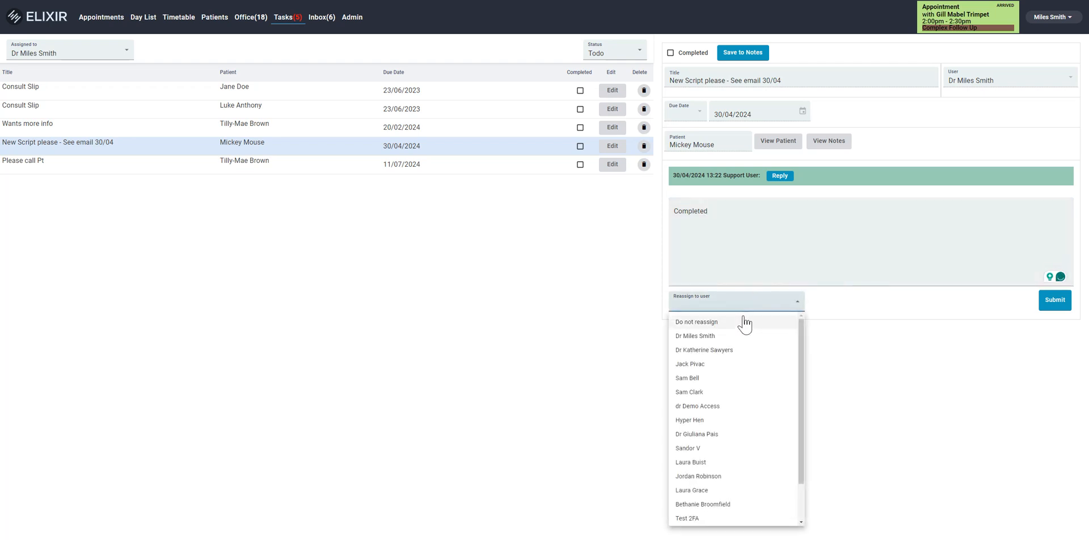
{"action": "left_click", "coordinate": [728, 476]}
{"action": "left_click", "coordinate": [1055, 300]}
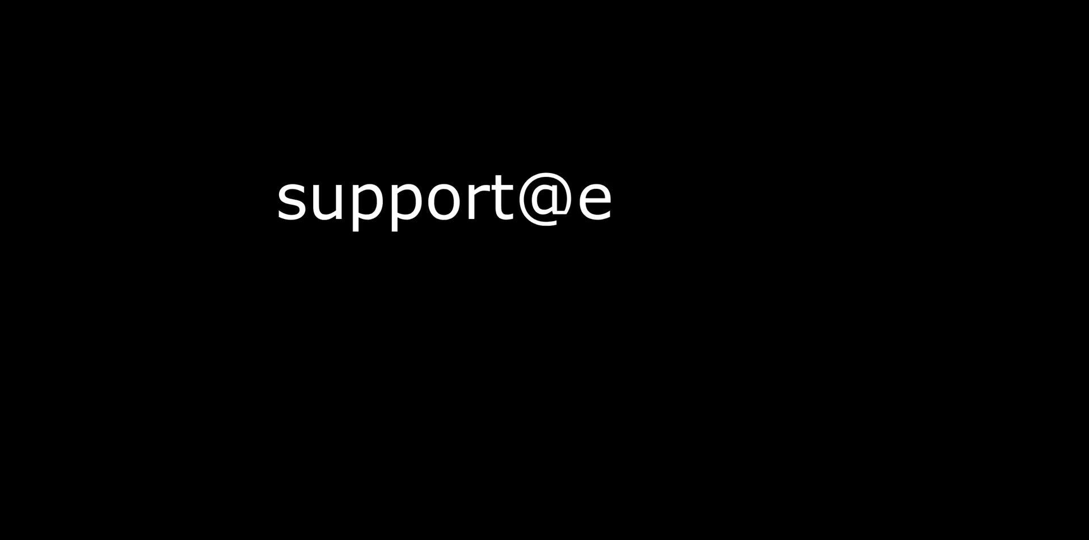